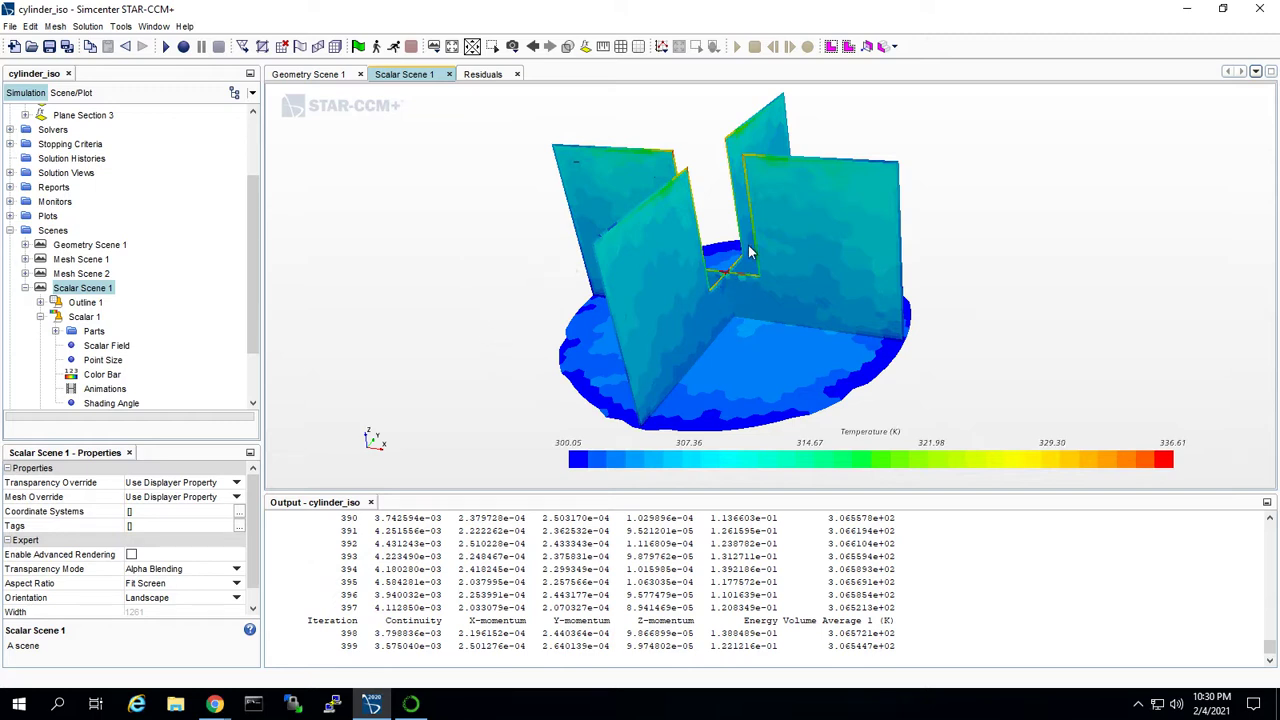
Inspect the bare cylinder geometry, toggling transparency, then return to the temperature scalar scene.
click(330, 76)
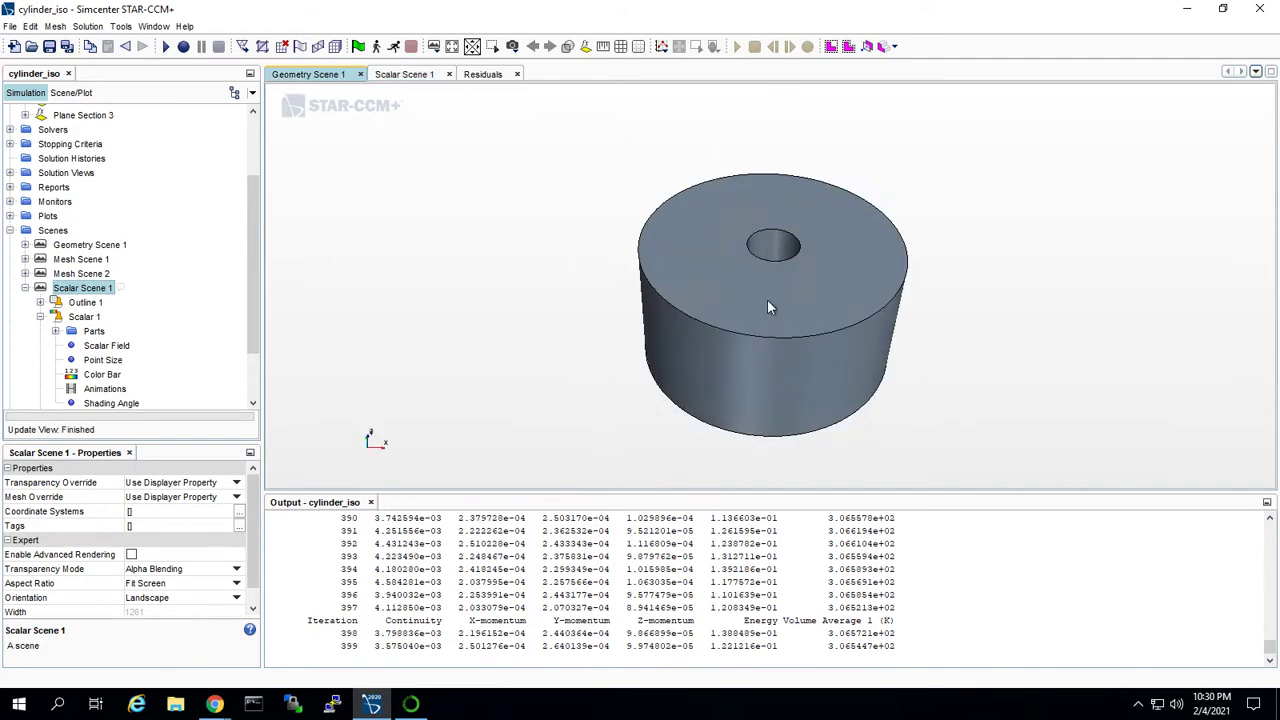
click(567, 46)
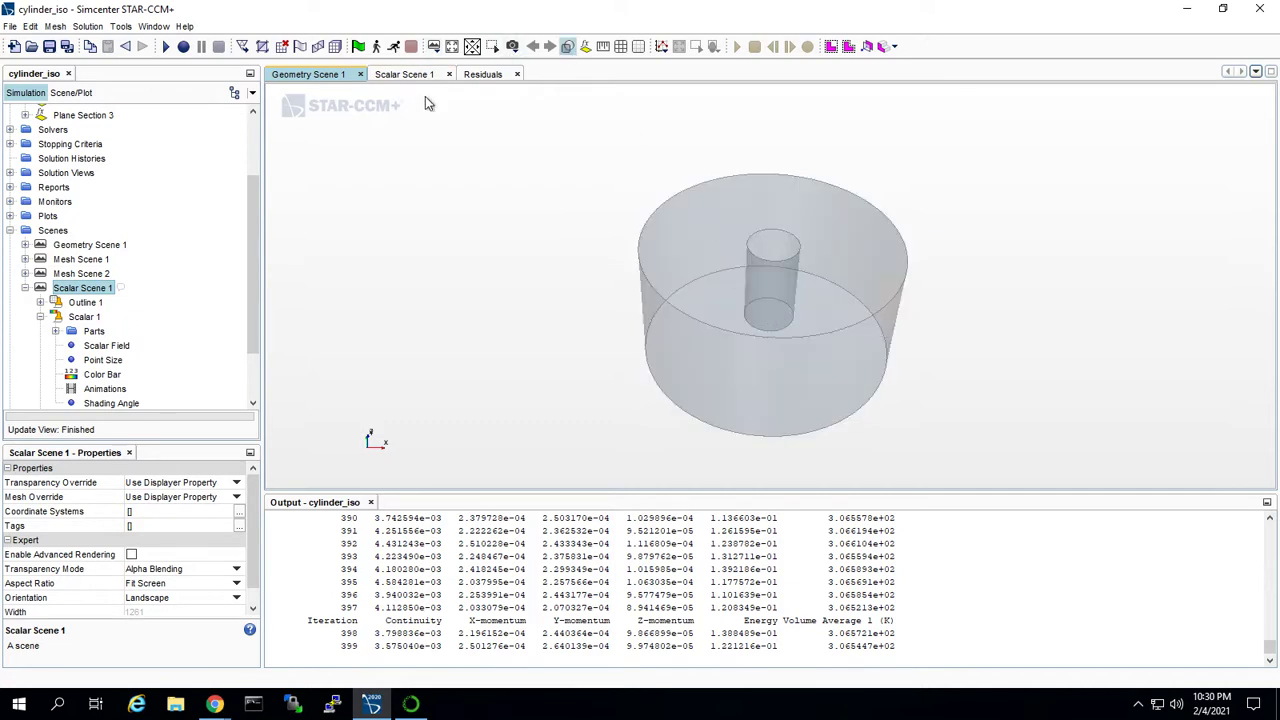
click(567, 48)
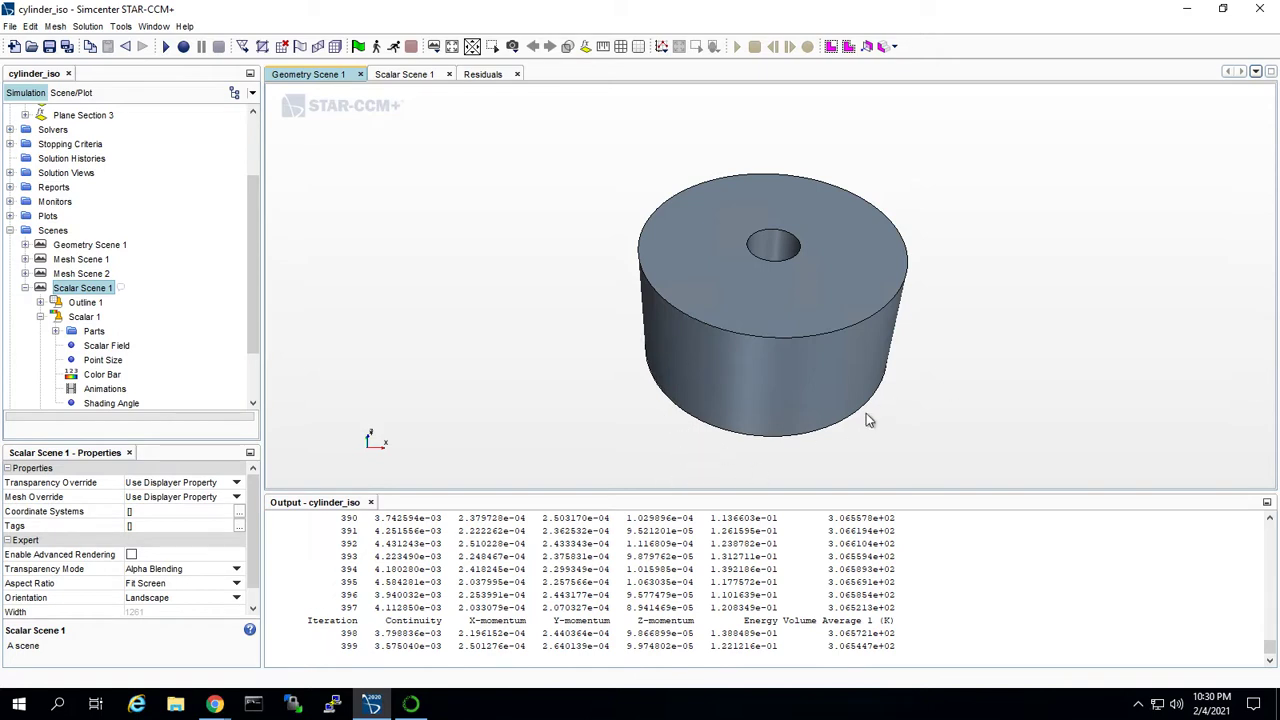
click(417, 77)
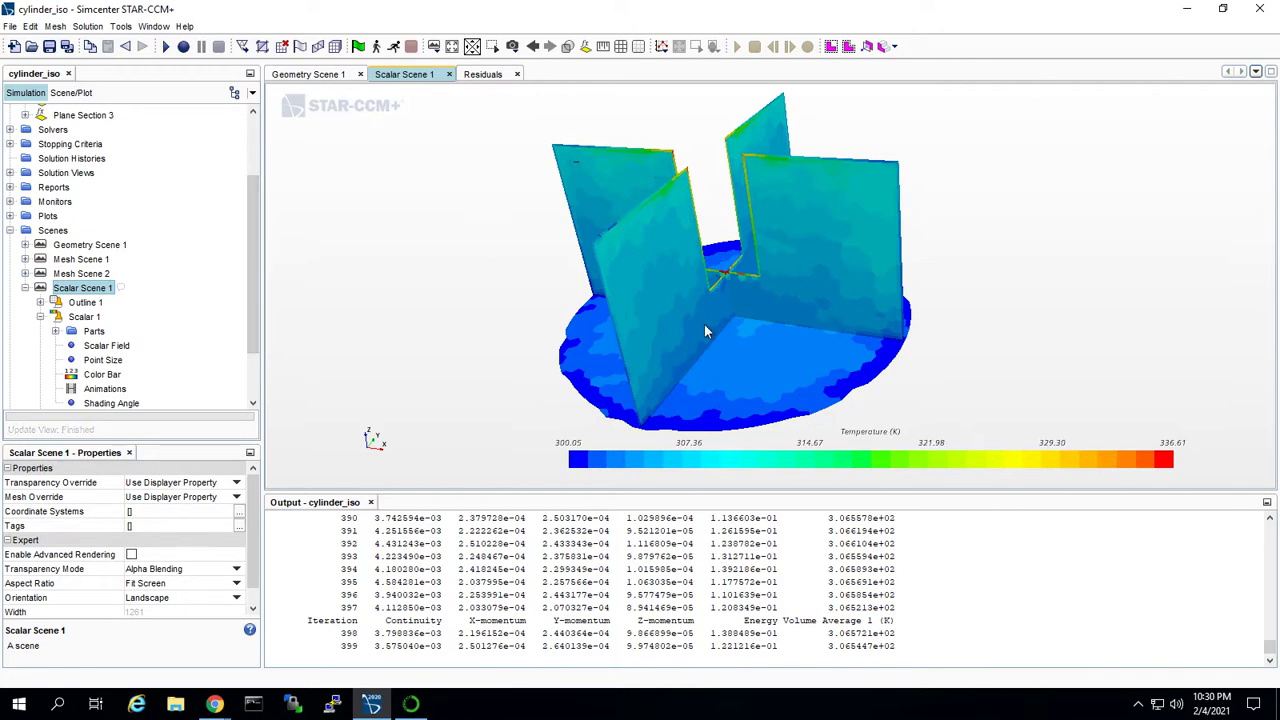
scroll(143, 280, up, 3)
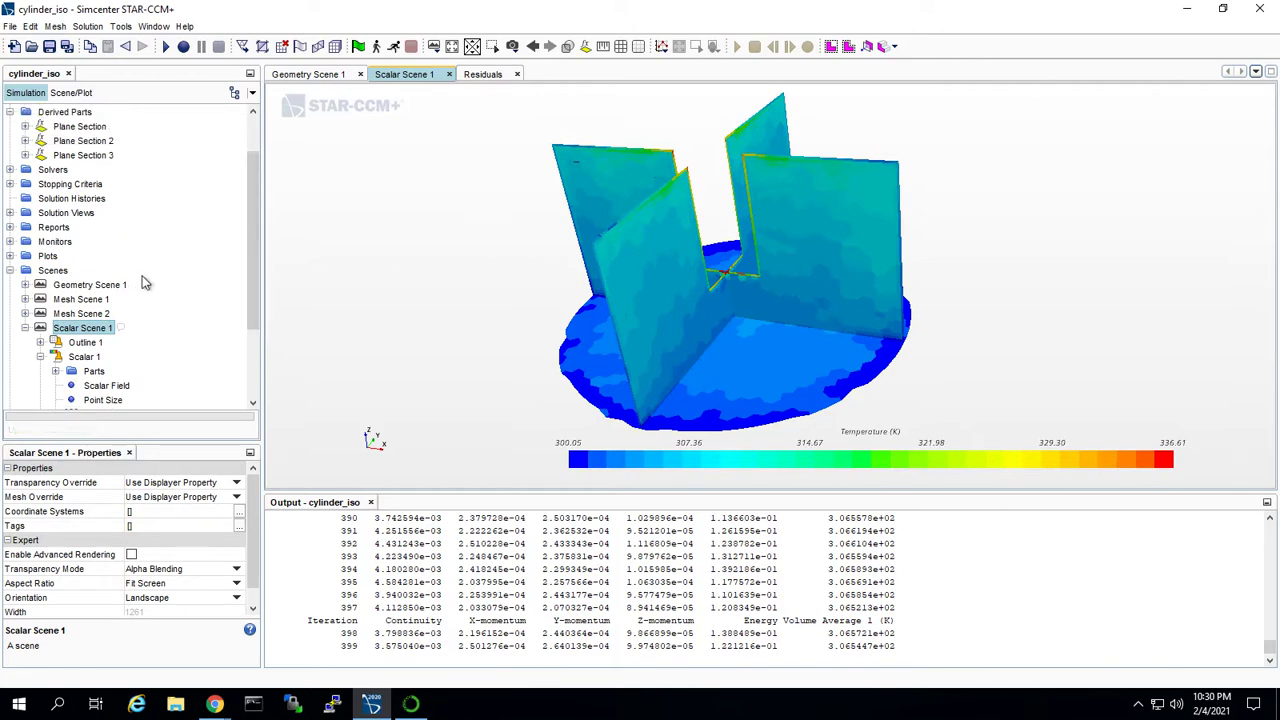
scroll(160, 260, up, 1)
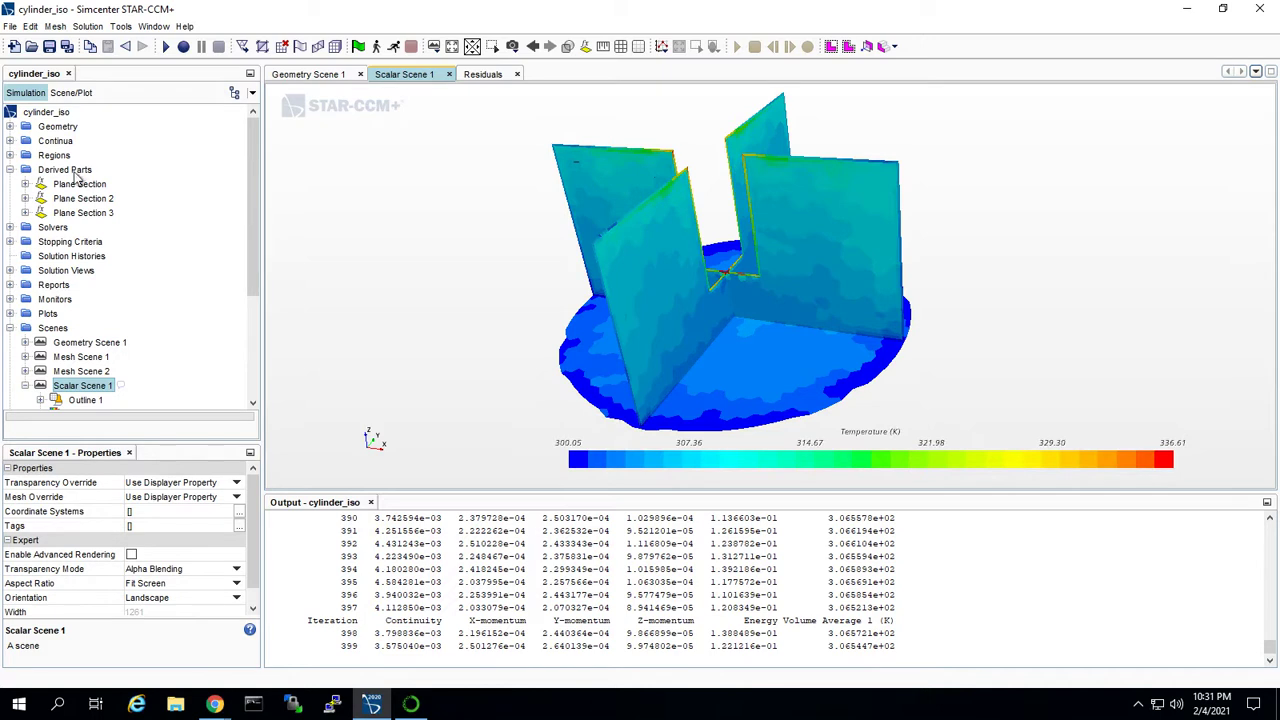
Start a new Isosurface derived part with No Displayer.
right_click(76, 174)
mouse_move(123, 182)
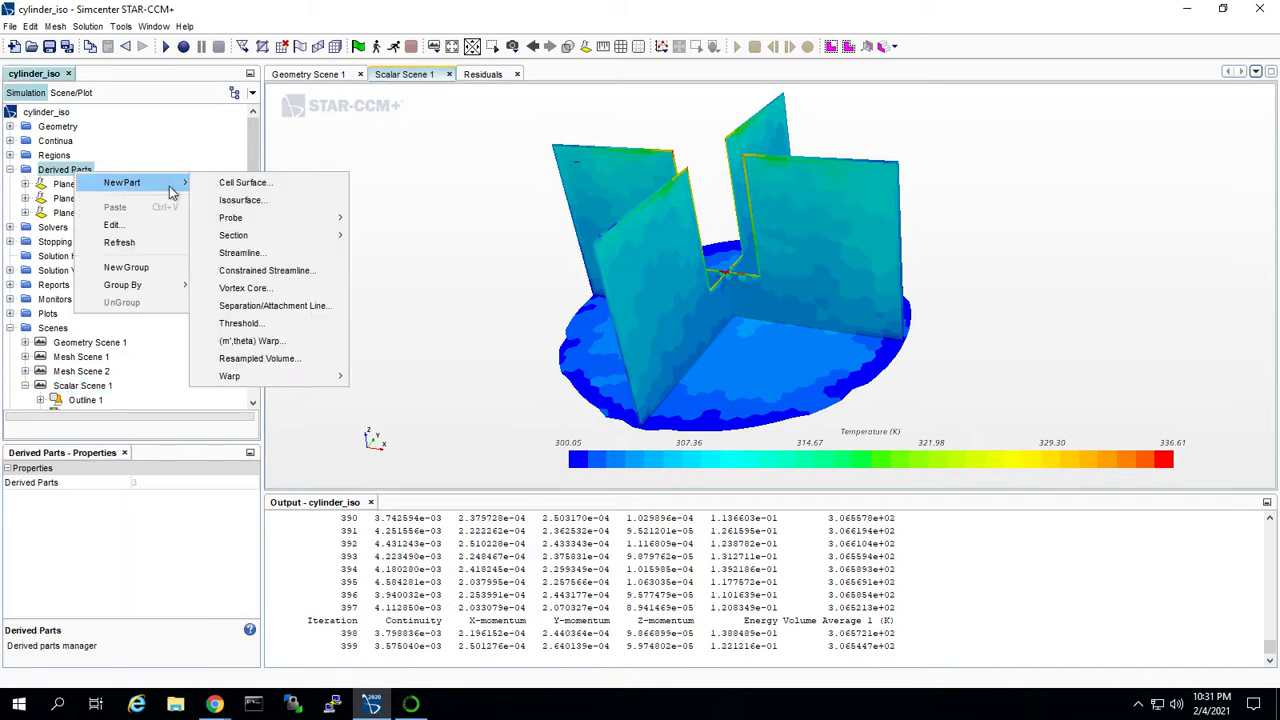
click(269, 201)
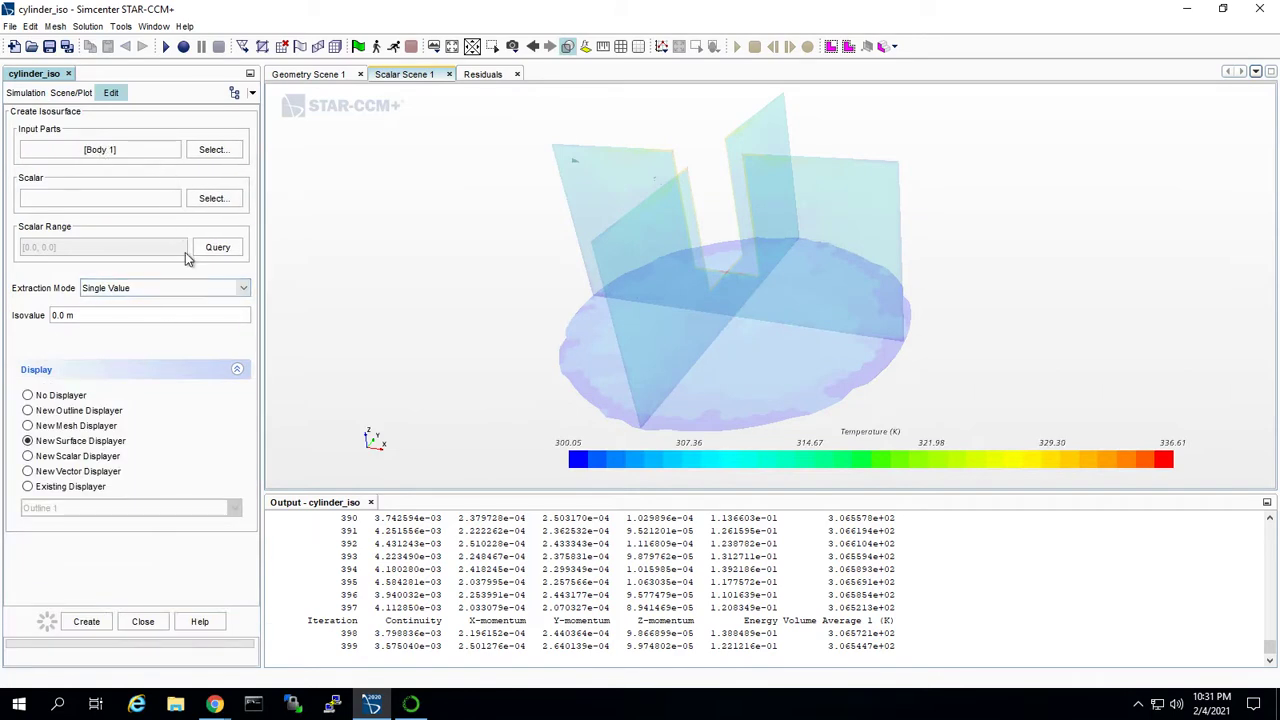
click(28, 396)
Give the isosurface the Temperature scalar and a 310 K isovalue, then create it.
click(96, 315)
click(214, 198)
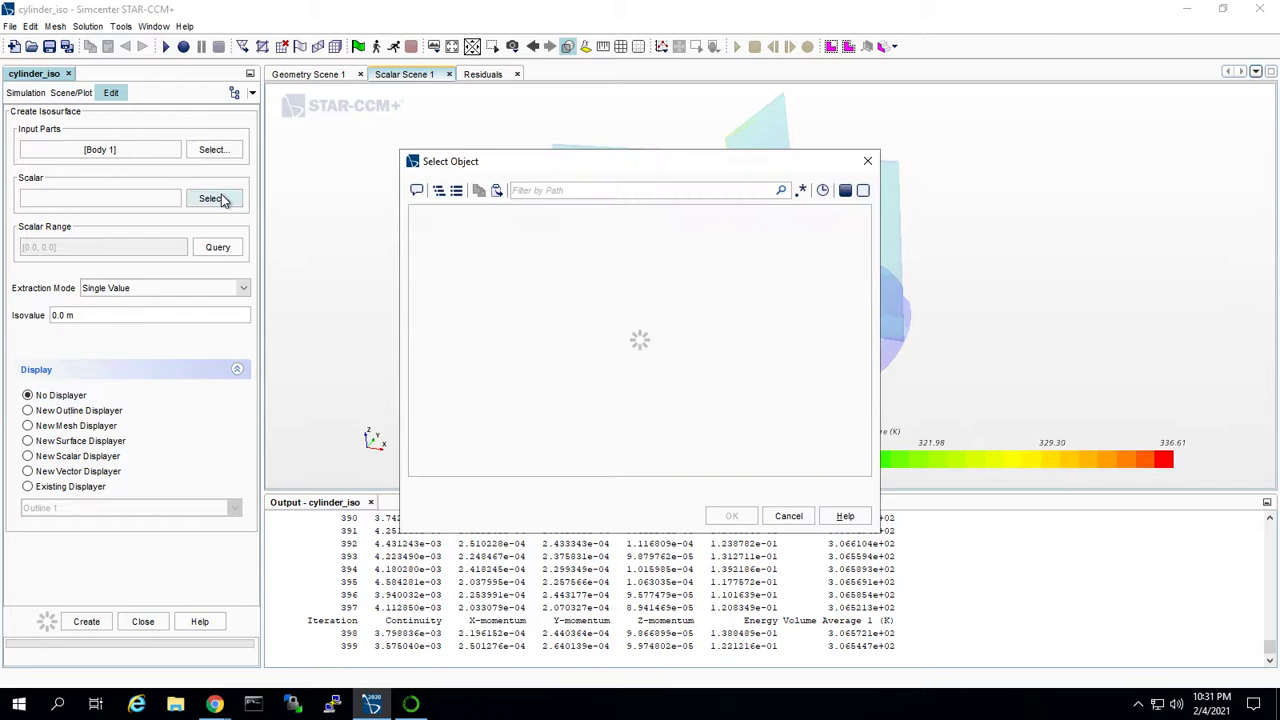
scroll(535, 293, down, 6)
scroll(550, 300, down, 20)
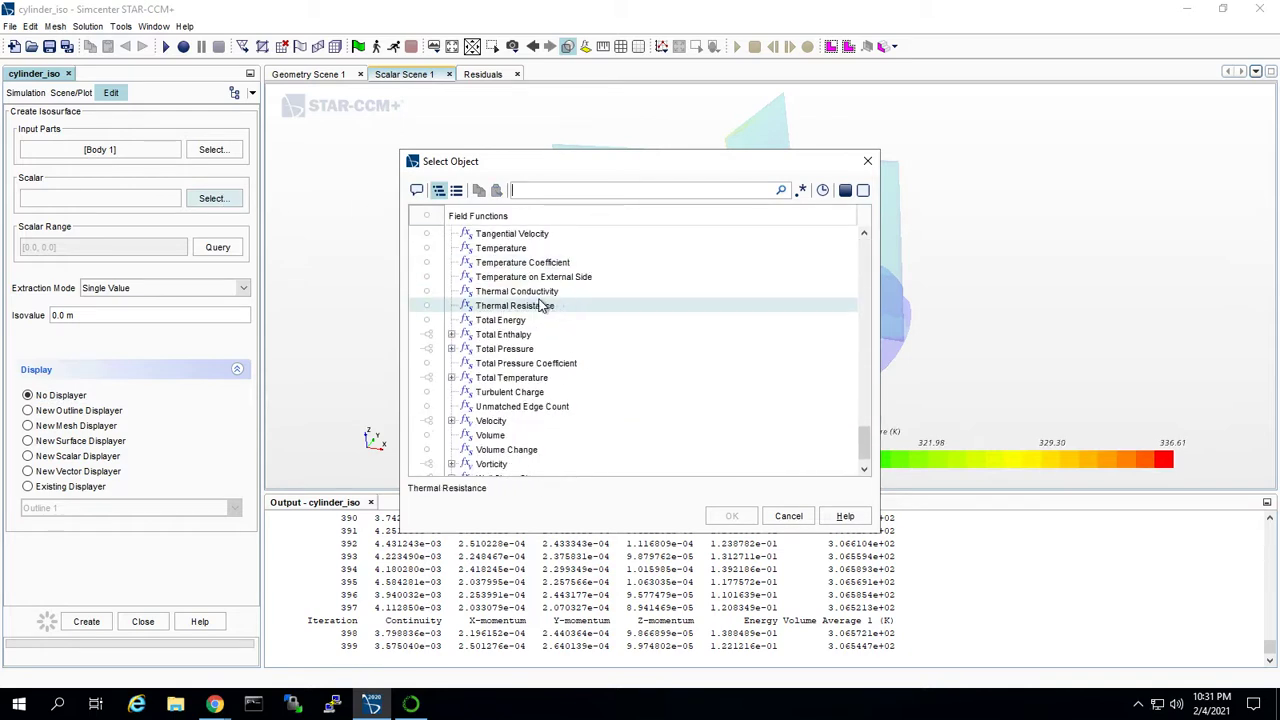
scroll(540, 305, up, 2)
click(528, 334)
click(731, 516)
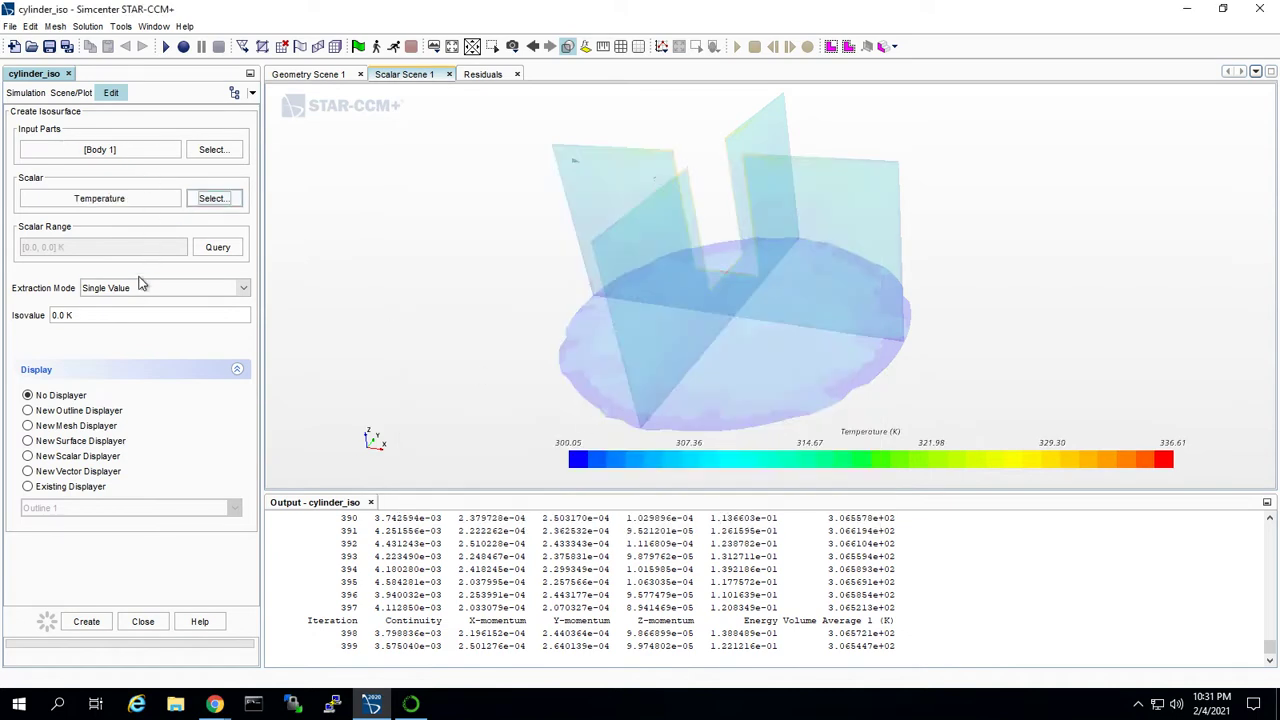
click(100, 315)
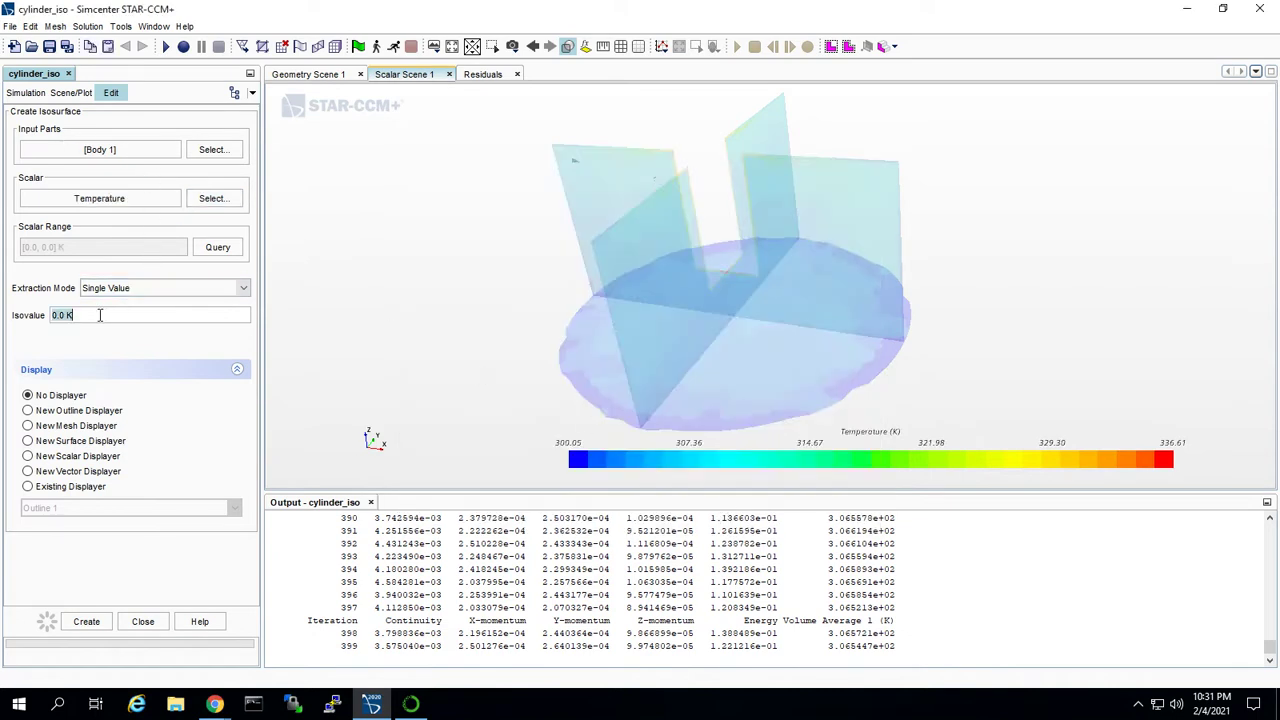
text(31)
click(142, 621)
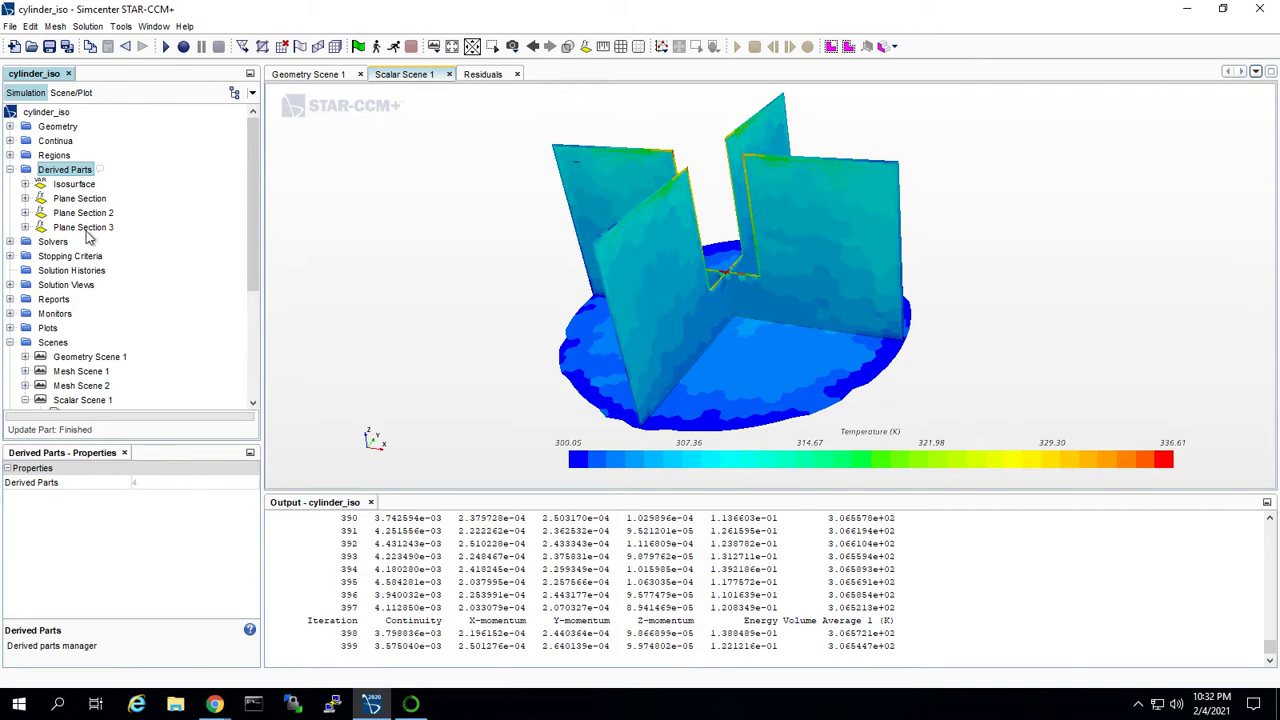
Show only the Isosurface in Scalar Scene 1's scalar displayer, removing the three plane sections.
scroll(94, 290, down, 2)
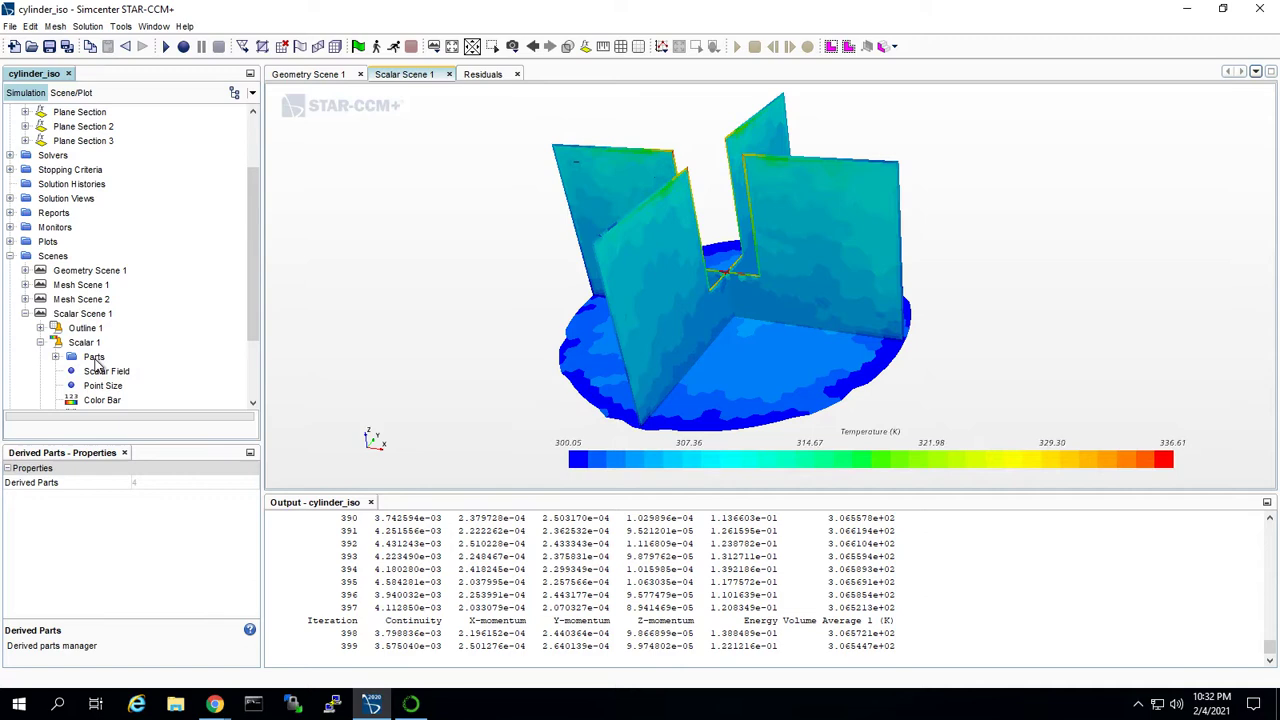
click(94, 358)
click(254, 484)
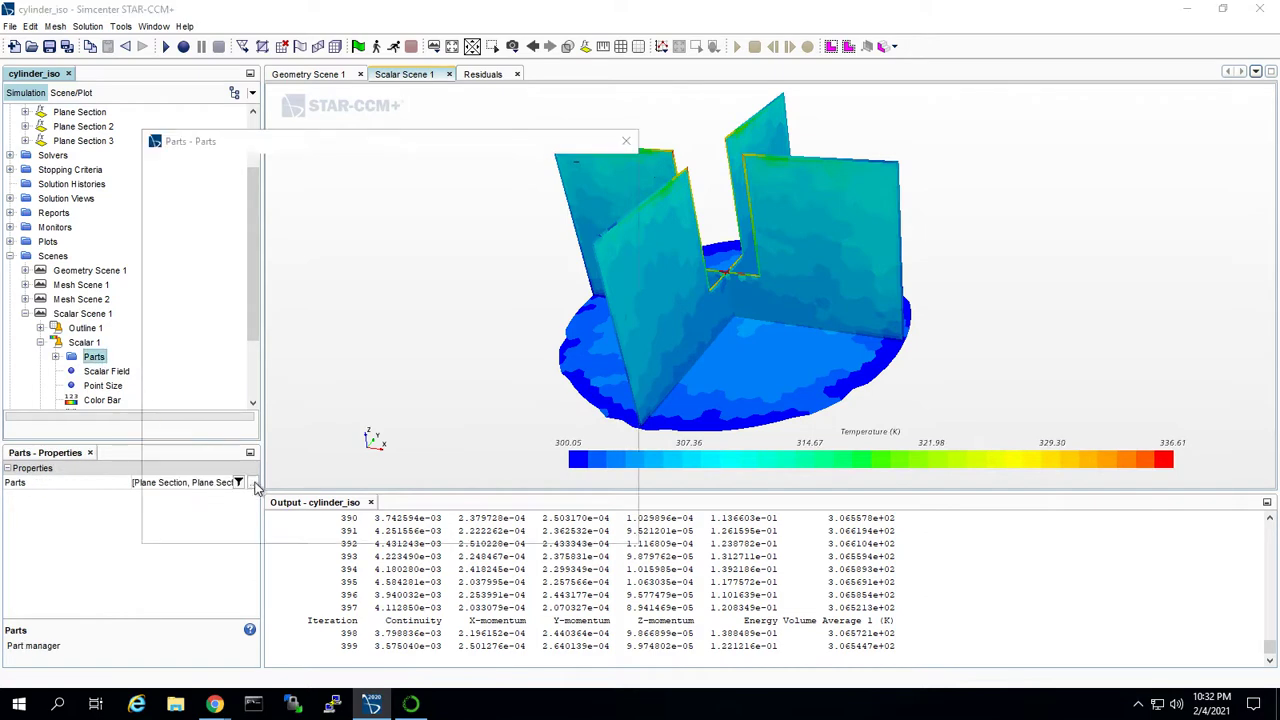
click(178, 245)
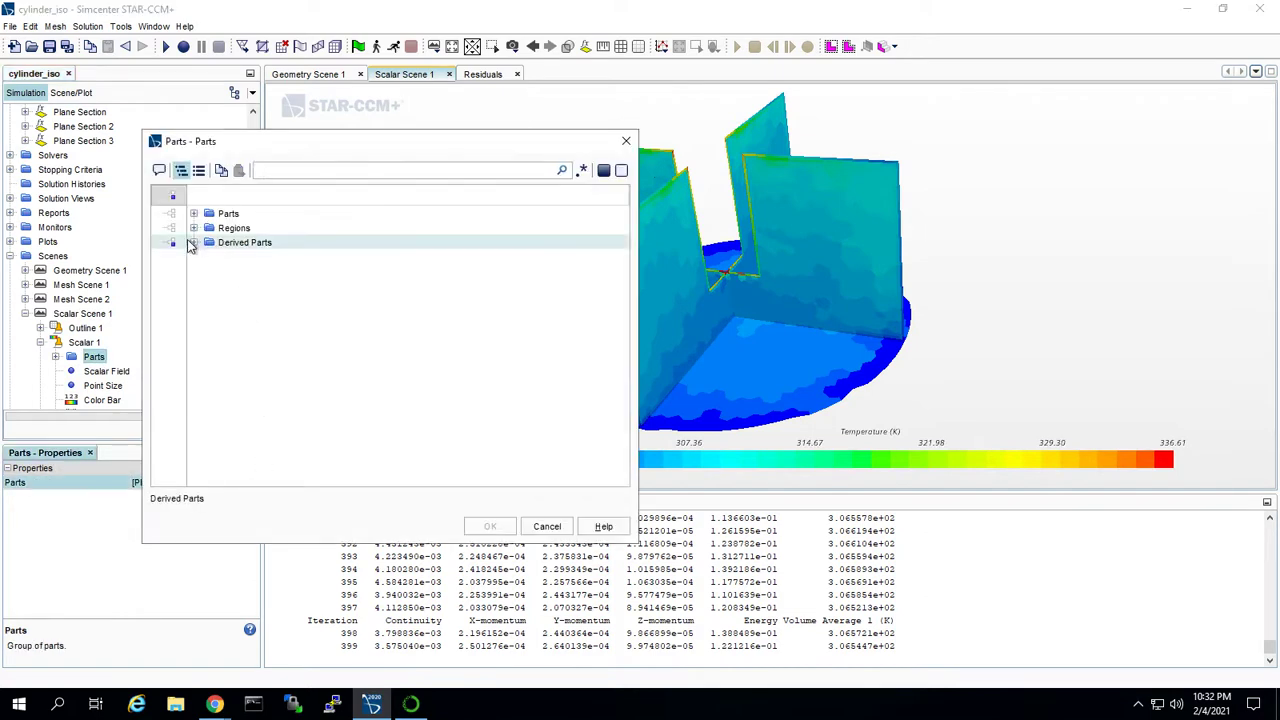
click(193, 243)
click(252, 257)
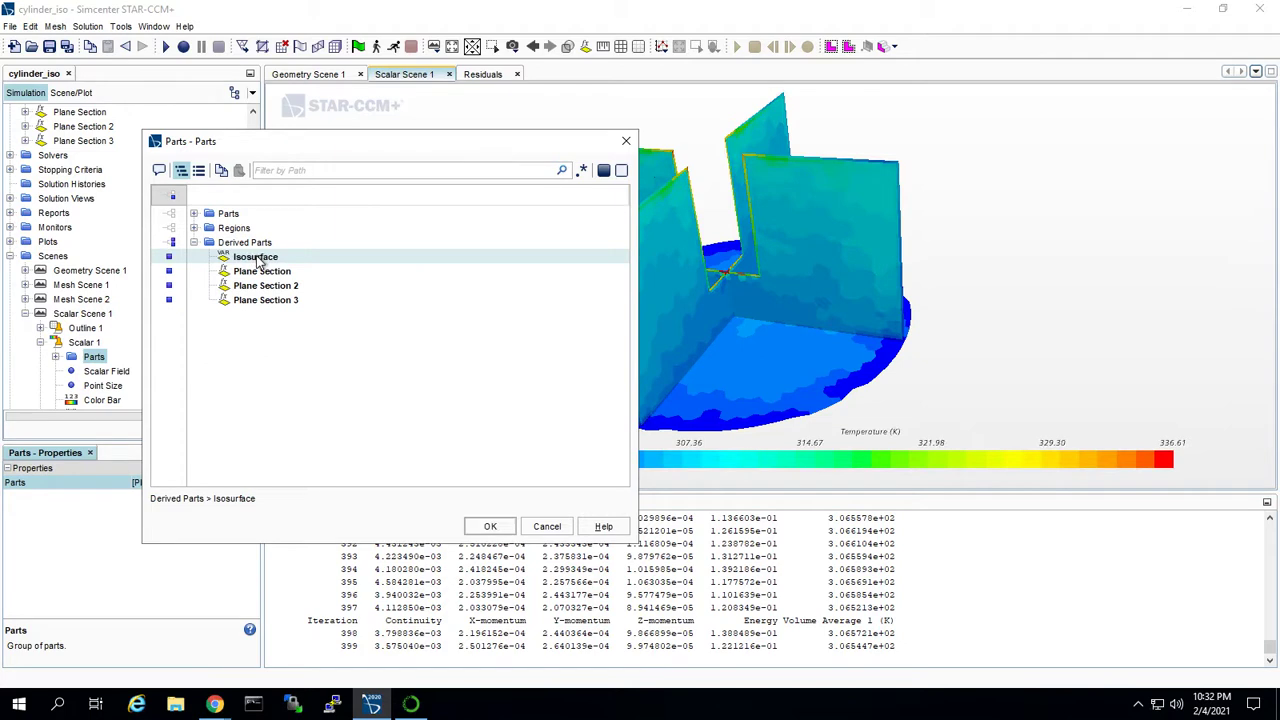
click(251, 271)
click(257, 286)
click(263, 299)
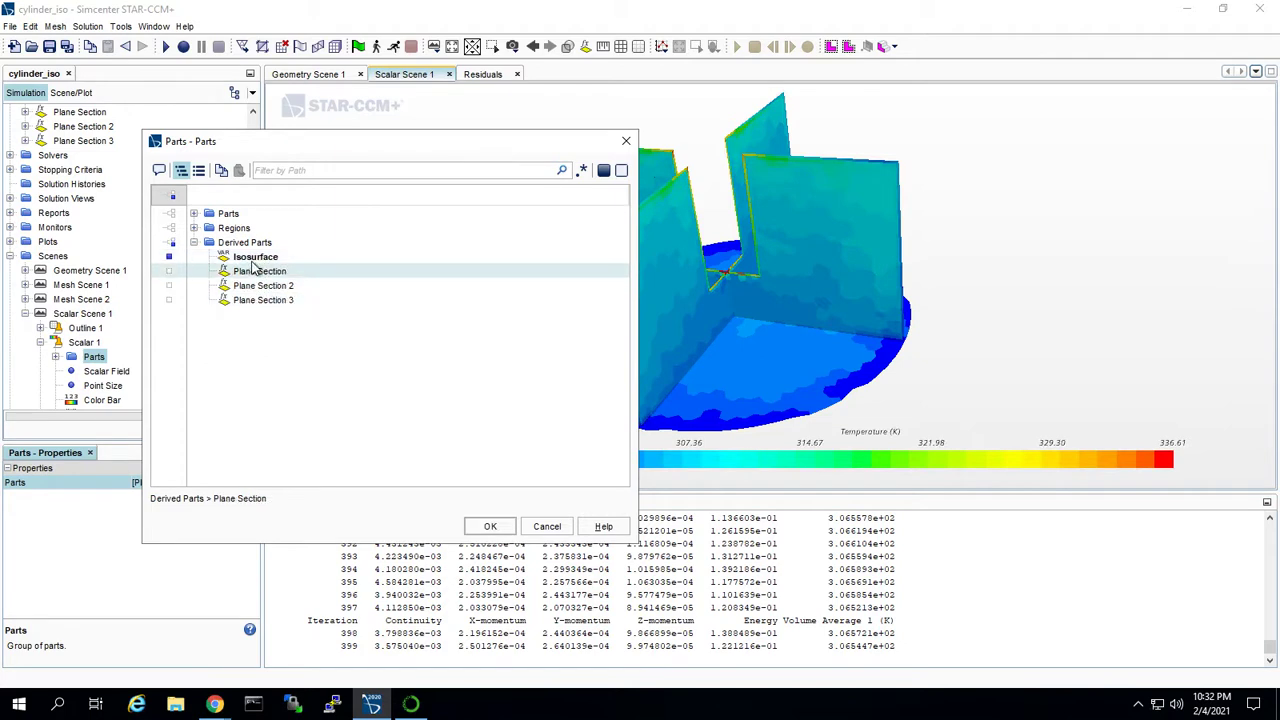
click(490, 528)
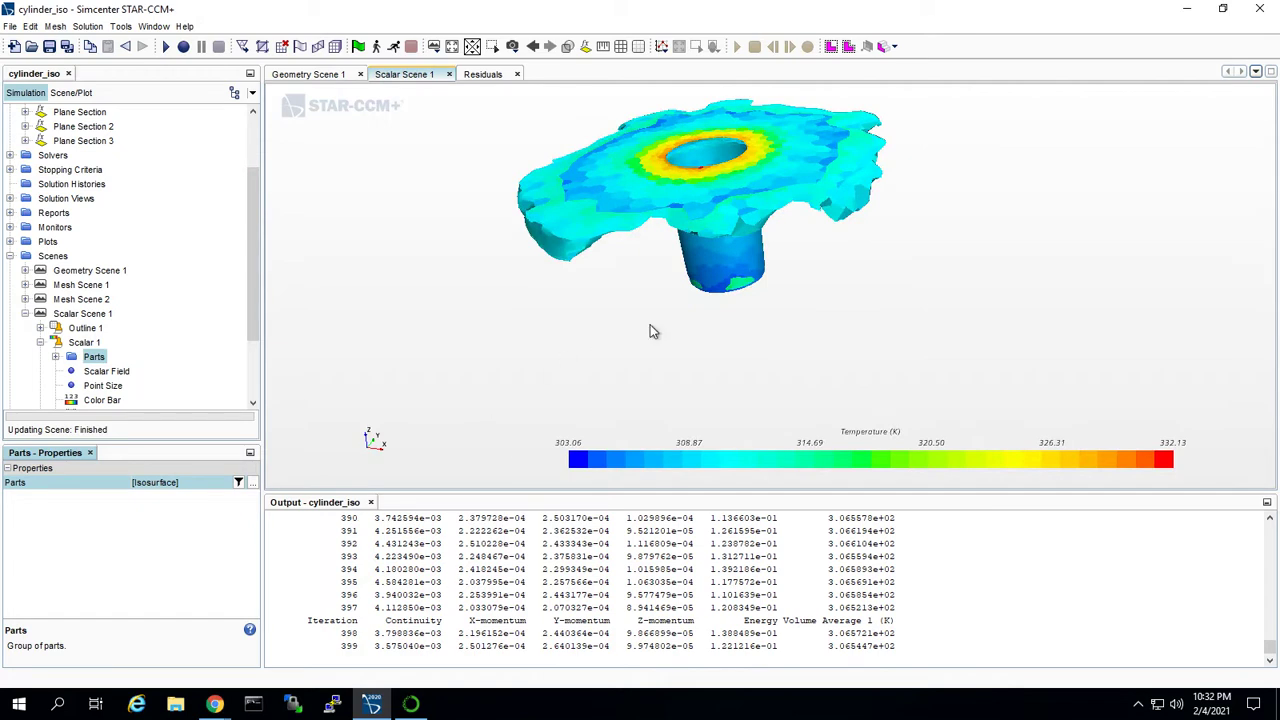
drag(651, 331, 568, 316)
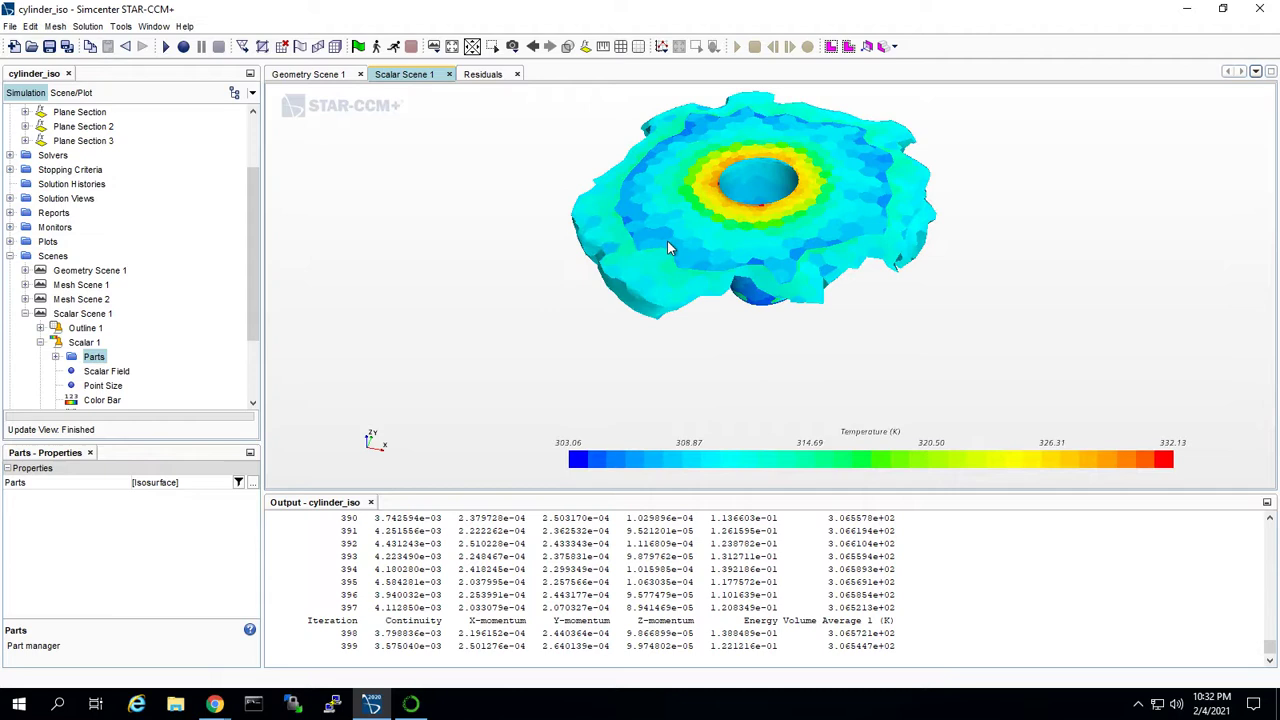
scroll(117, 275, up, 2)
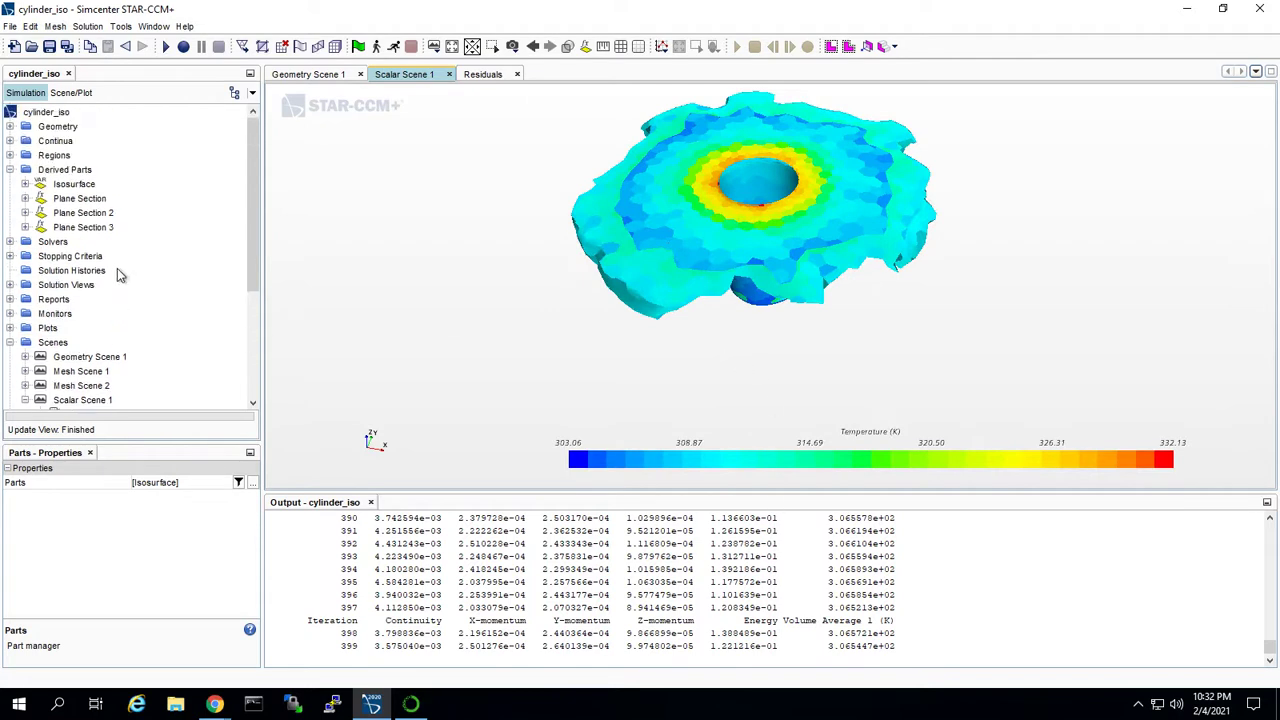
Open the Isosurface value settings and try an isovalue of 305 K.
click(74, 186)
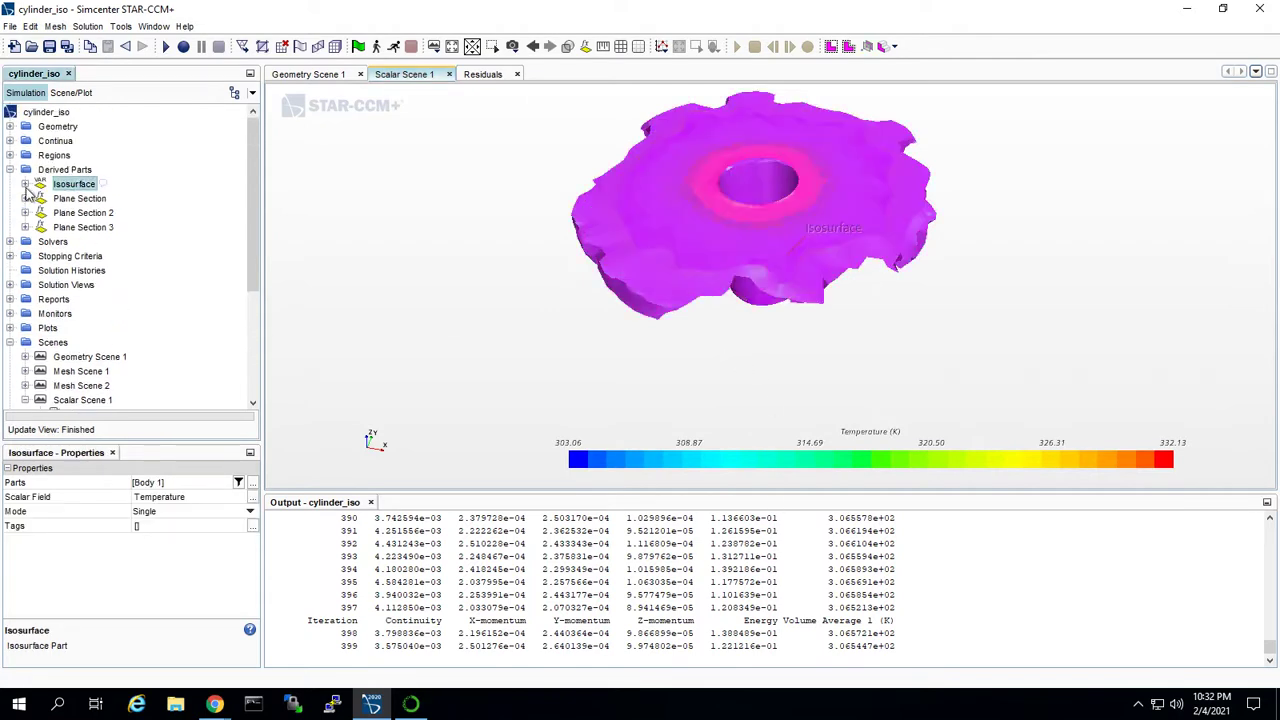
click(25, 184)
click(79, 198)
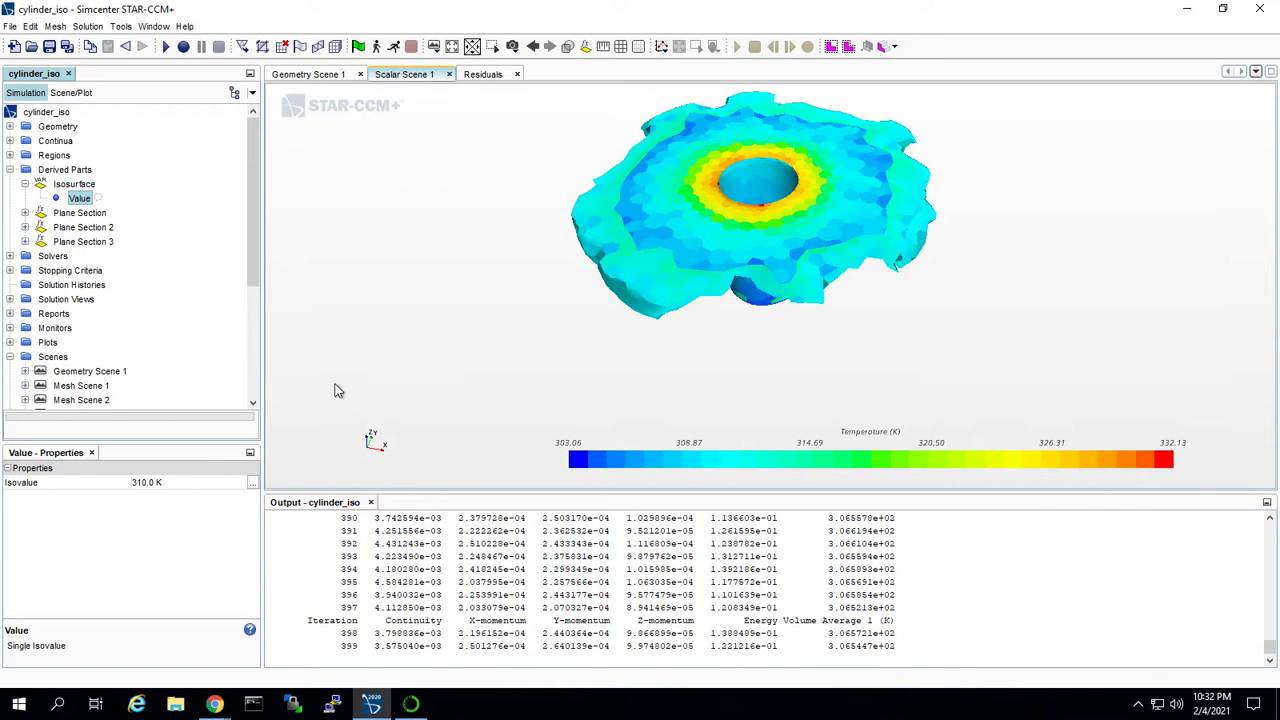
click(162, 483)
text(305)
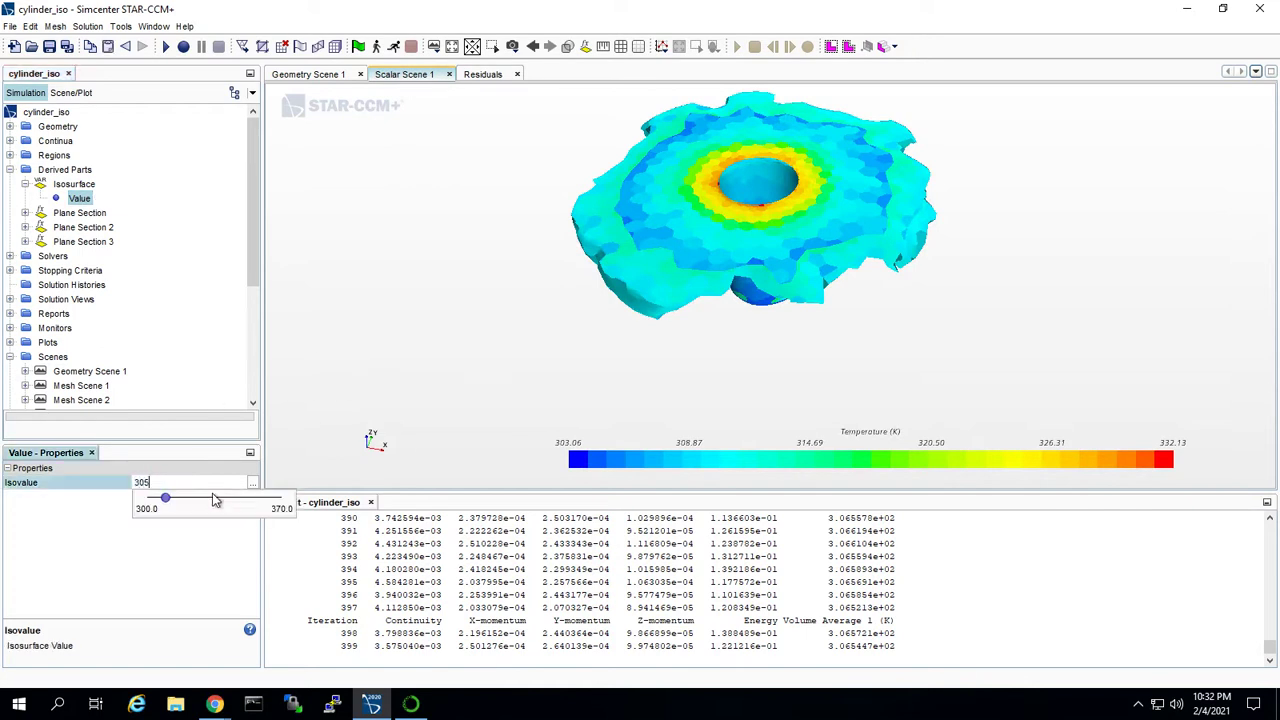
key(Return)
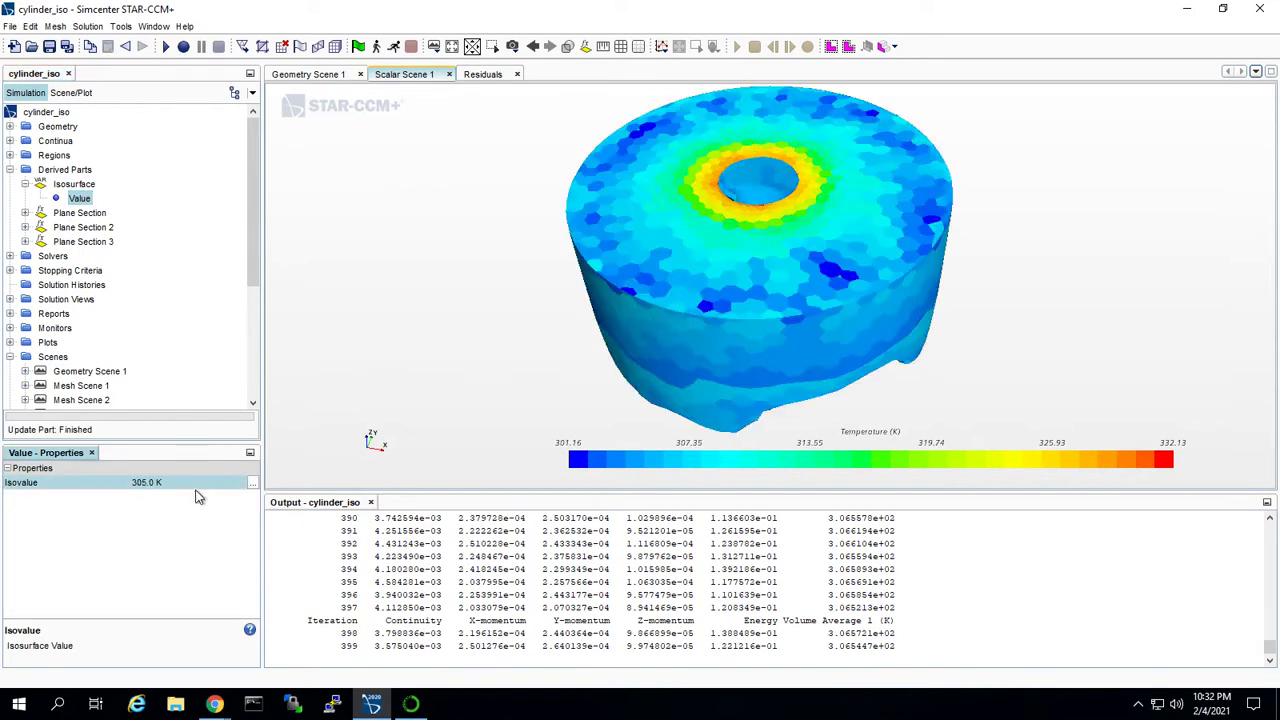
Try isovalues of 3015, then correct it to 315 K.
click(190, 484)
text(3015)
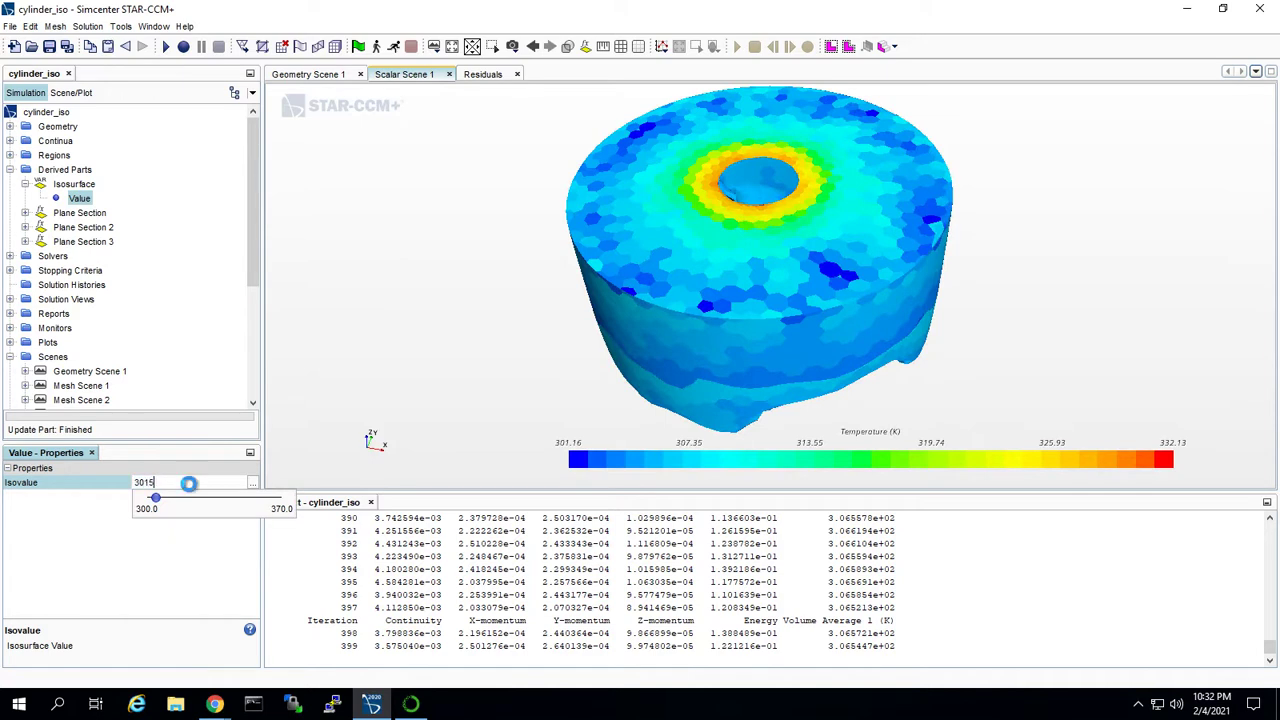
key(Return)
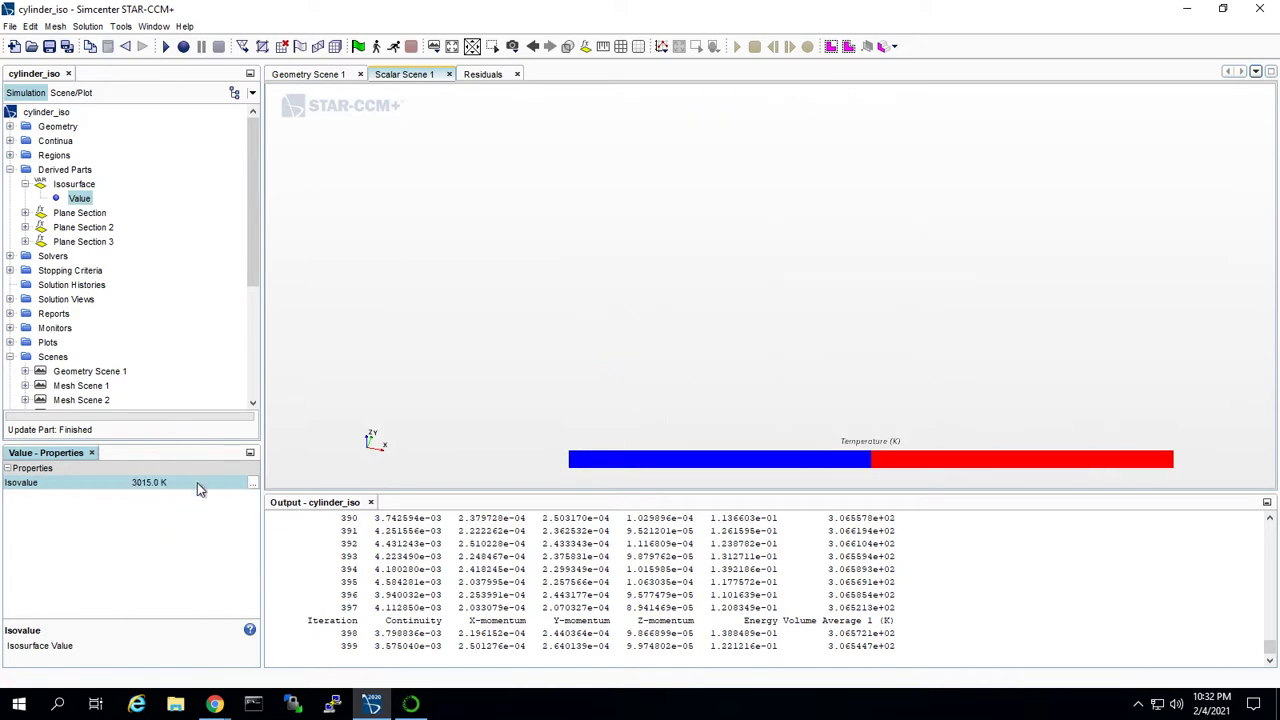
click(197, 482)
text(315)
key(Return)
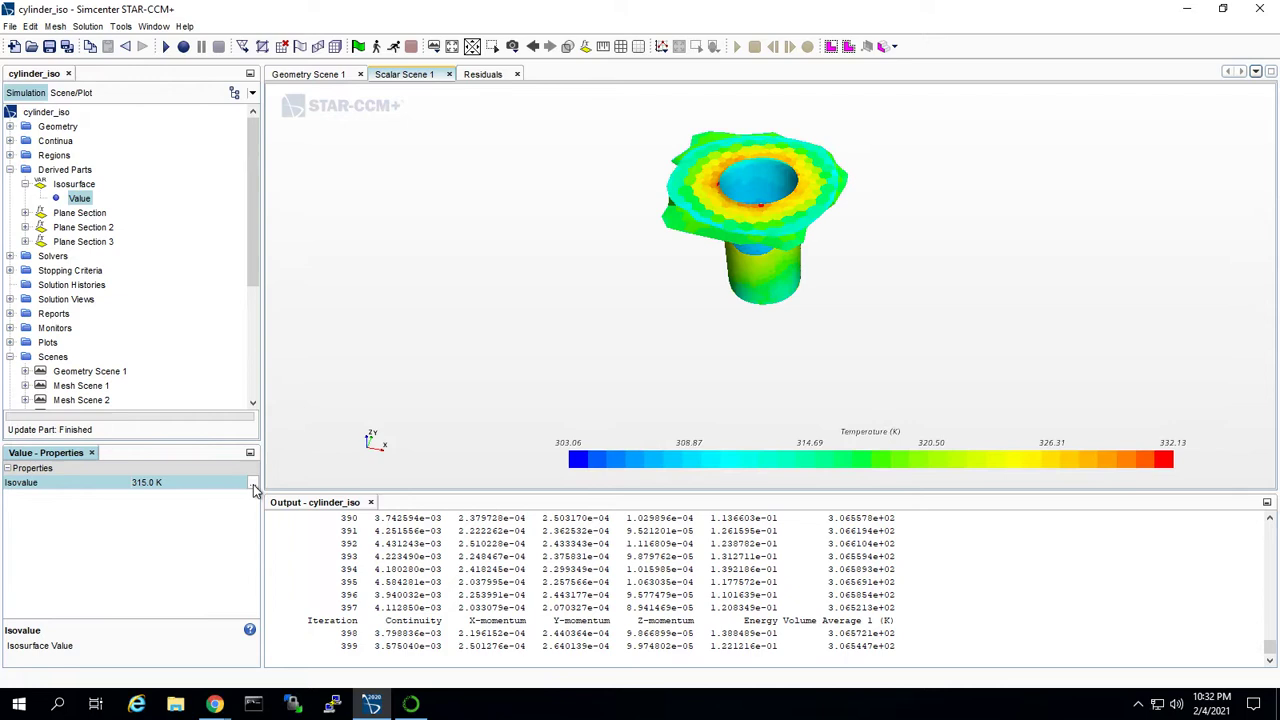
Set the isovalue back to 310 K.
mouse_move(656, 262)
mouse_down()
mouse_move(666, 209)
mouse_move(668, 246)
mouse_up()
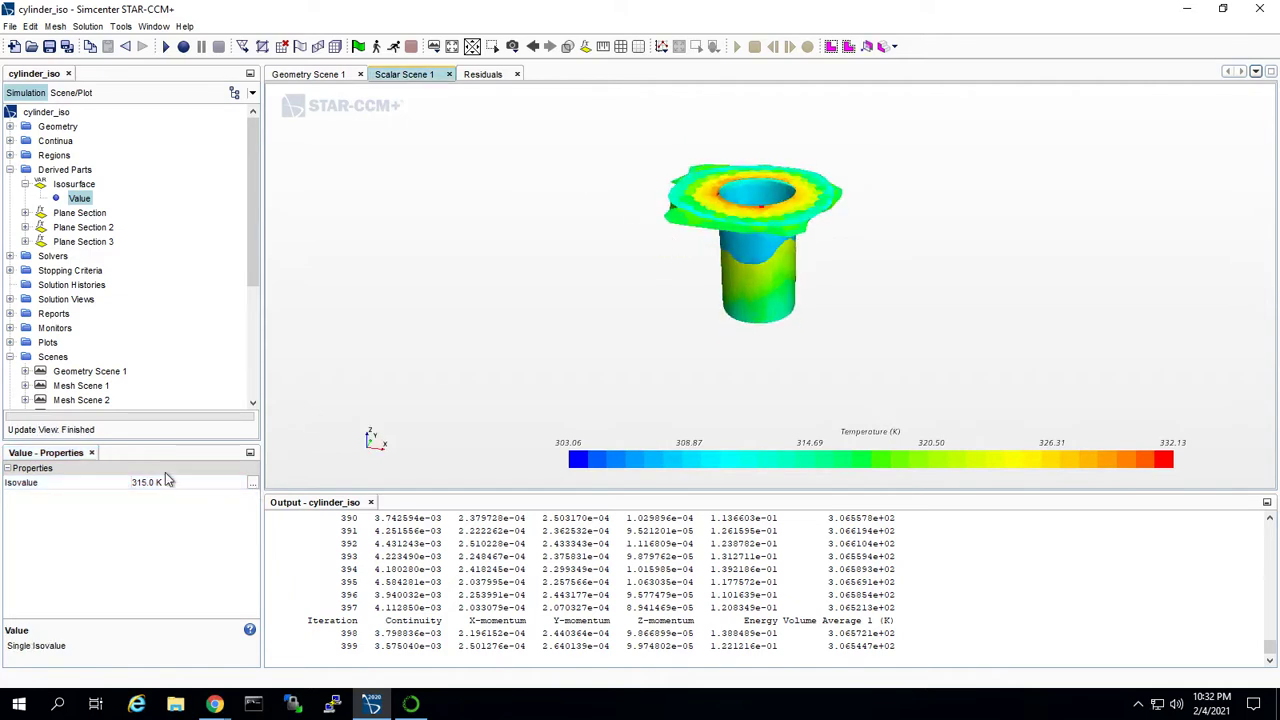
click(167, 481)
text(310)
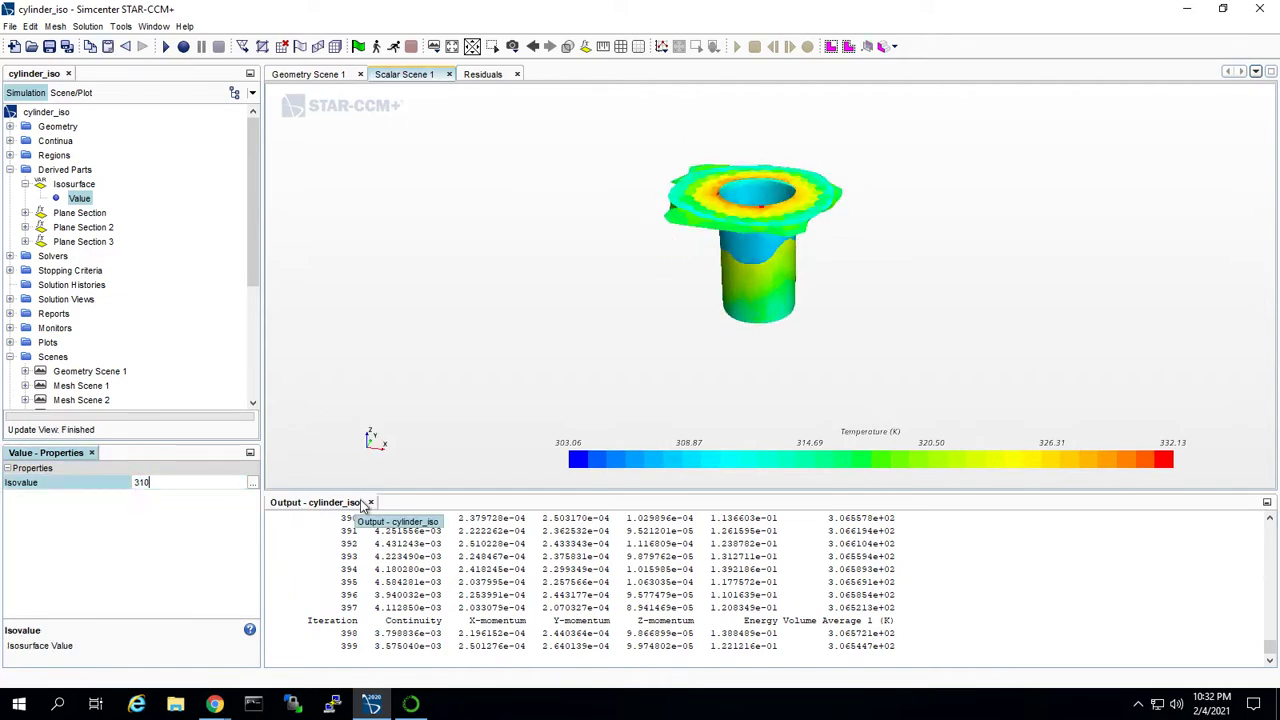
key(Return)
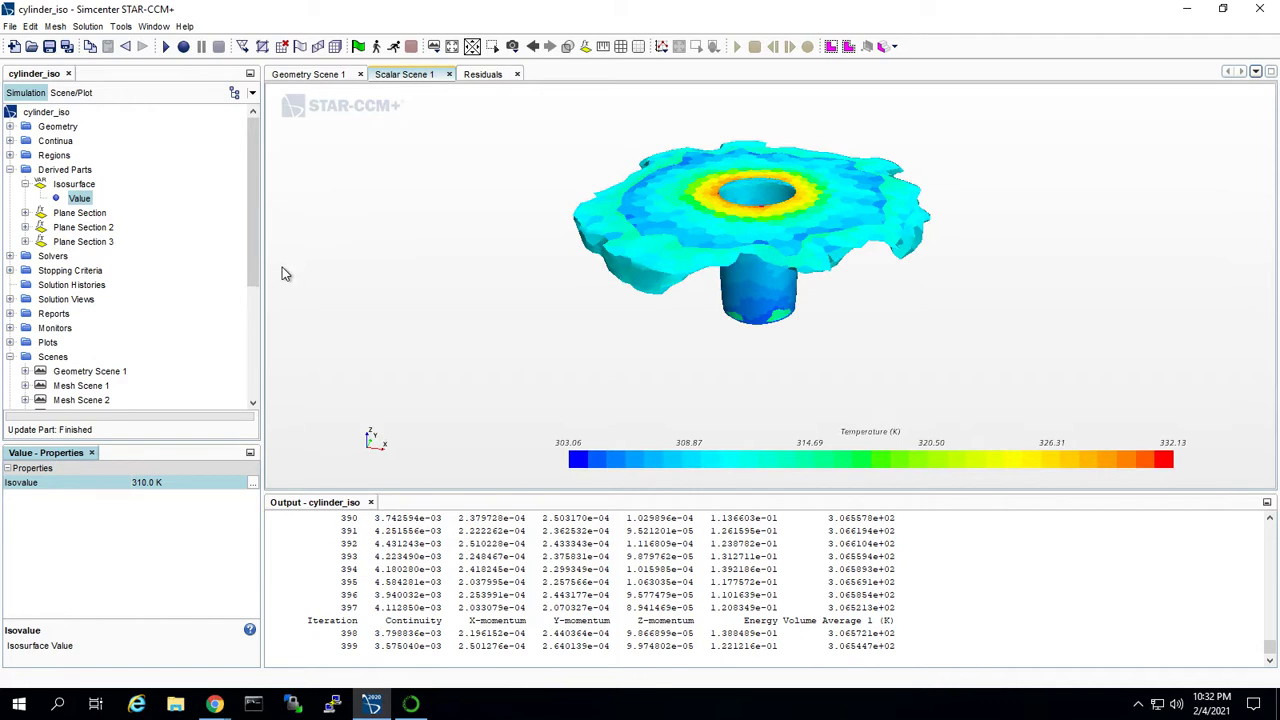
View the residuals and open the Volume Average 1 Monitor Plot.
click(485, 76)
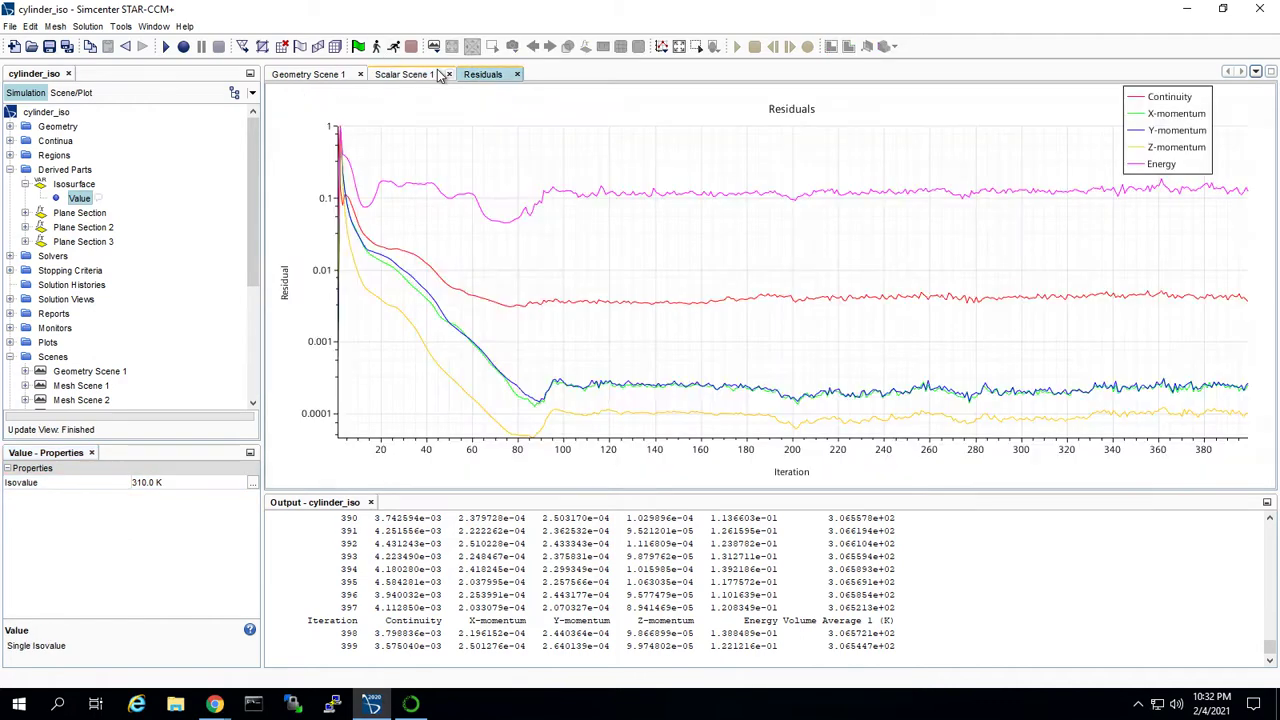
scroll(97, 378, down, 1)
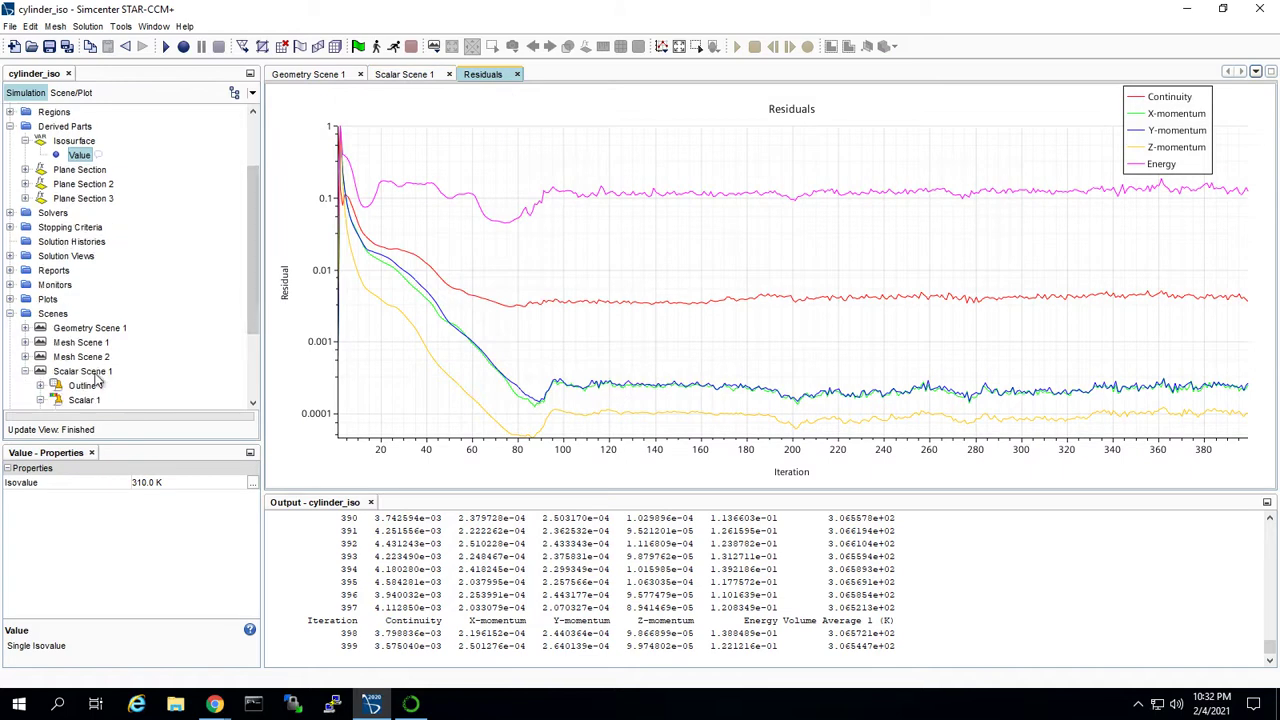
scroll(100, 370, down, 4)
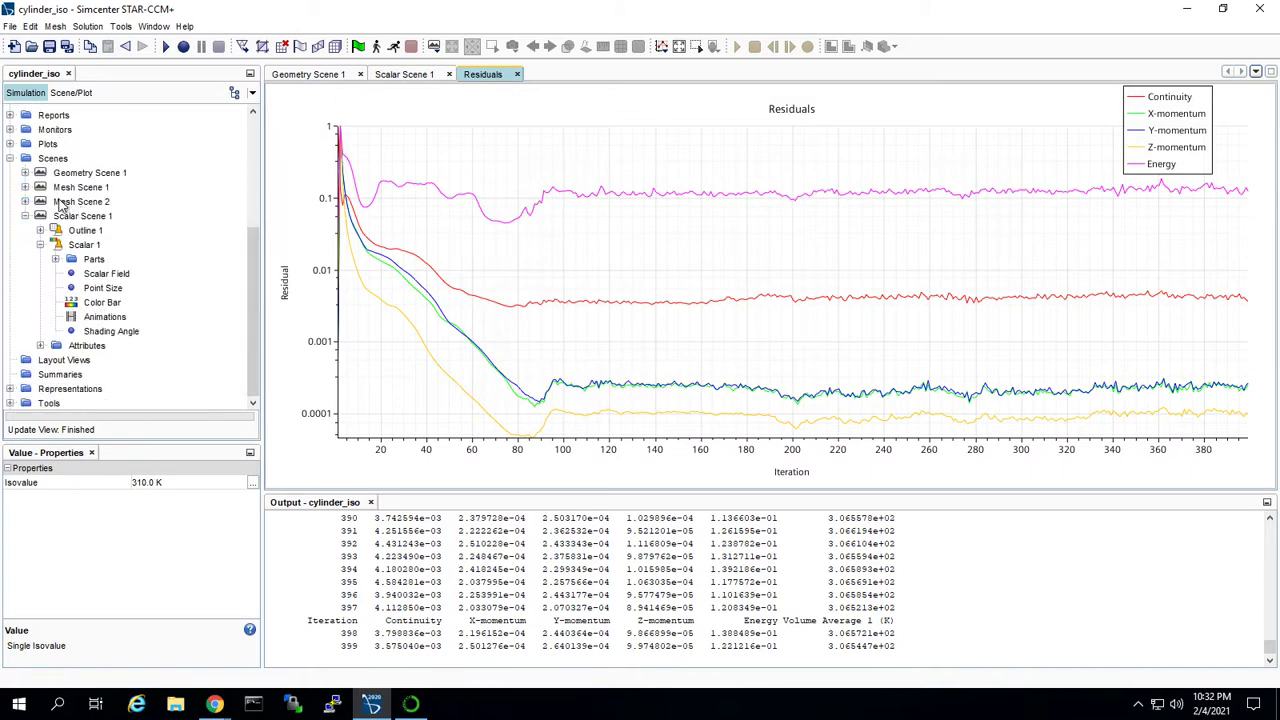
click(10, 144)
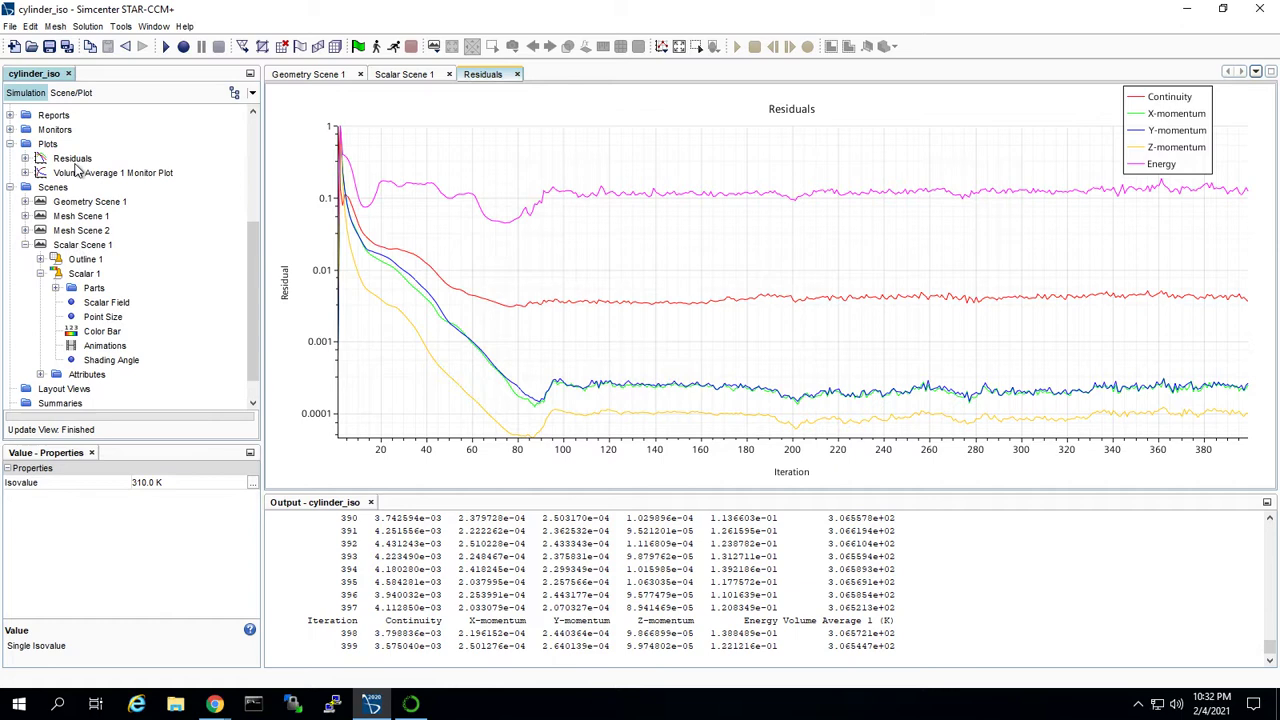
double_click(80, 172)
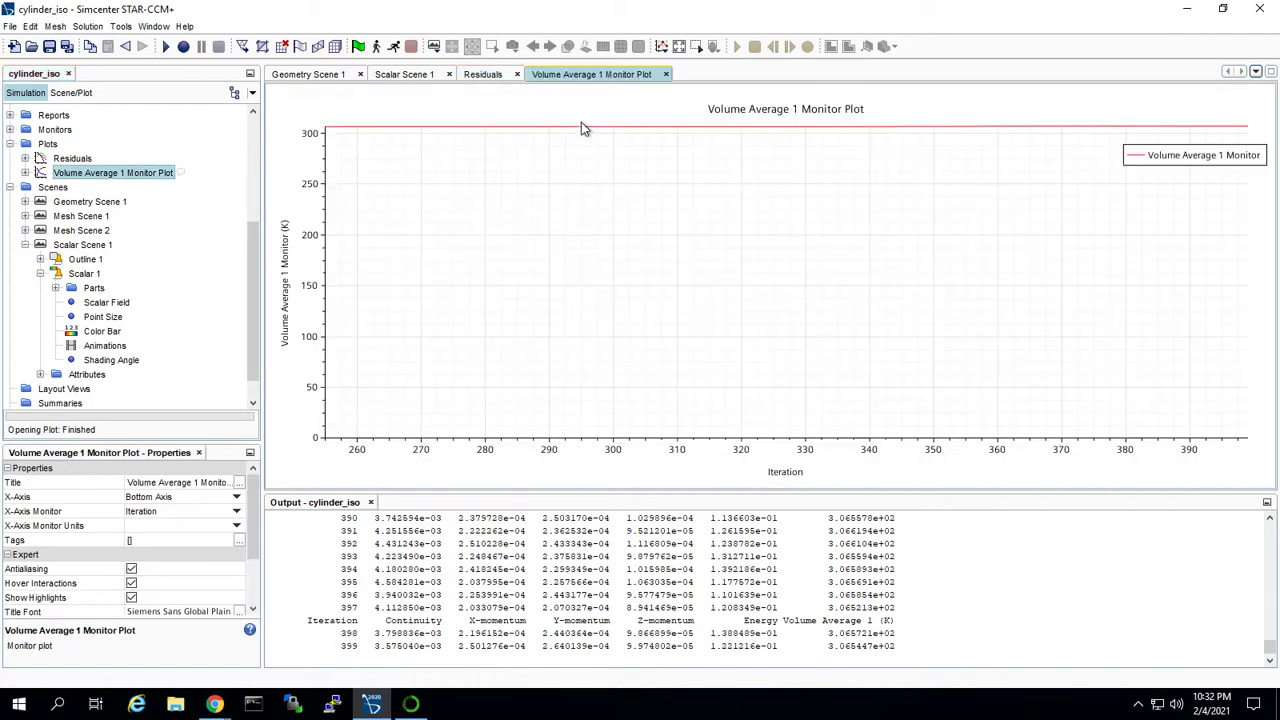
Compare the residuals plot with the temperature view, ending on Scalar Scene 1.
click(490, 74)
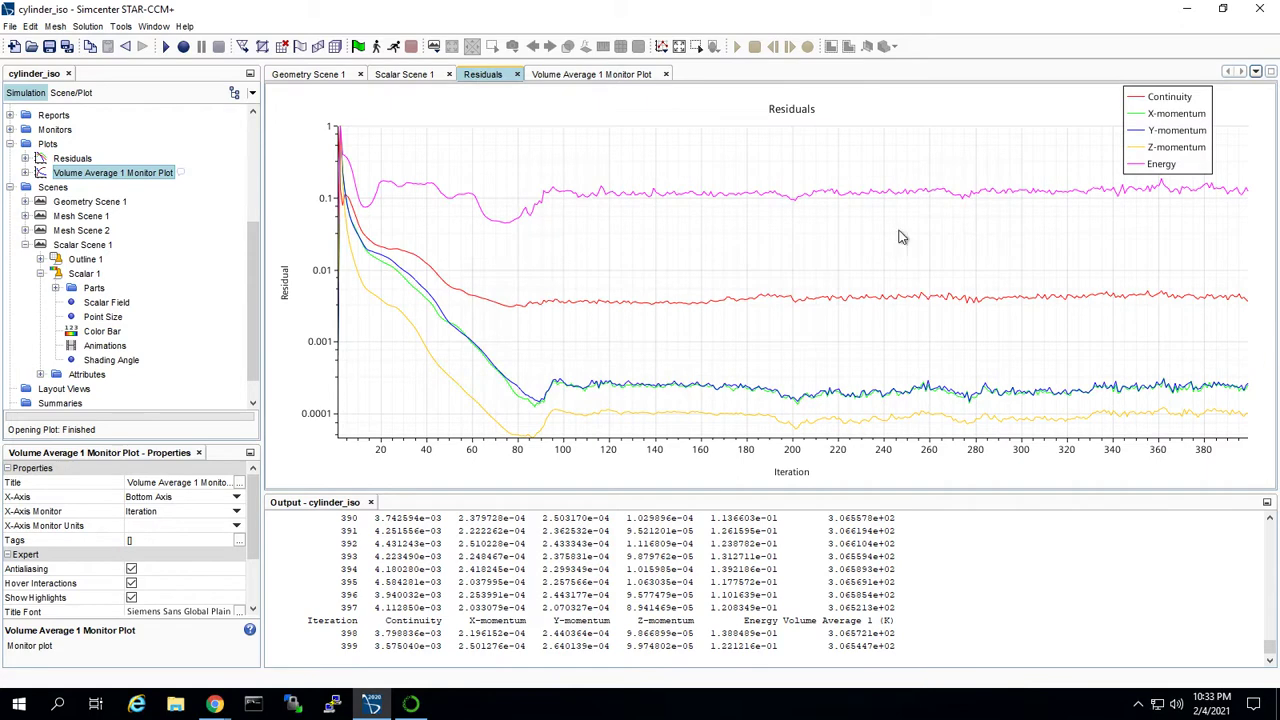
click(406, 76)
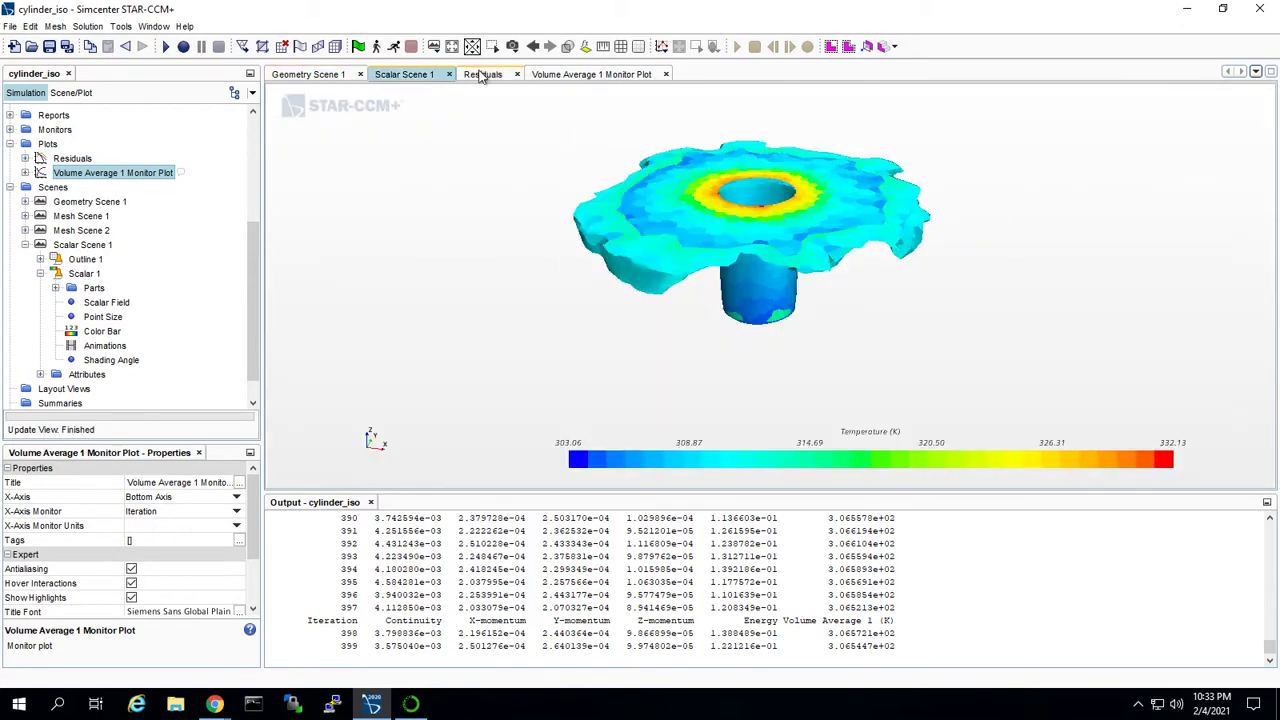
click(482, 76)
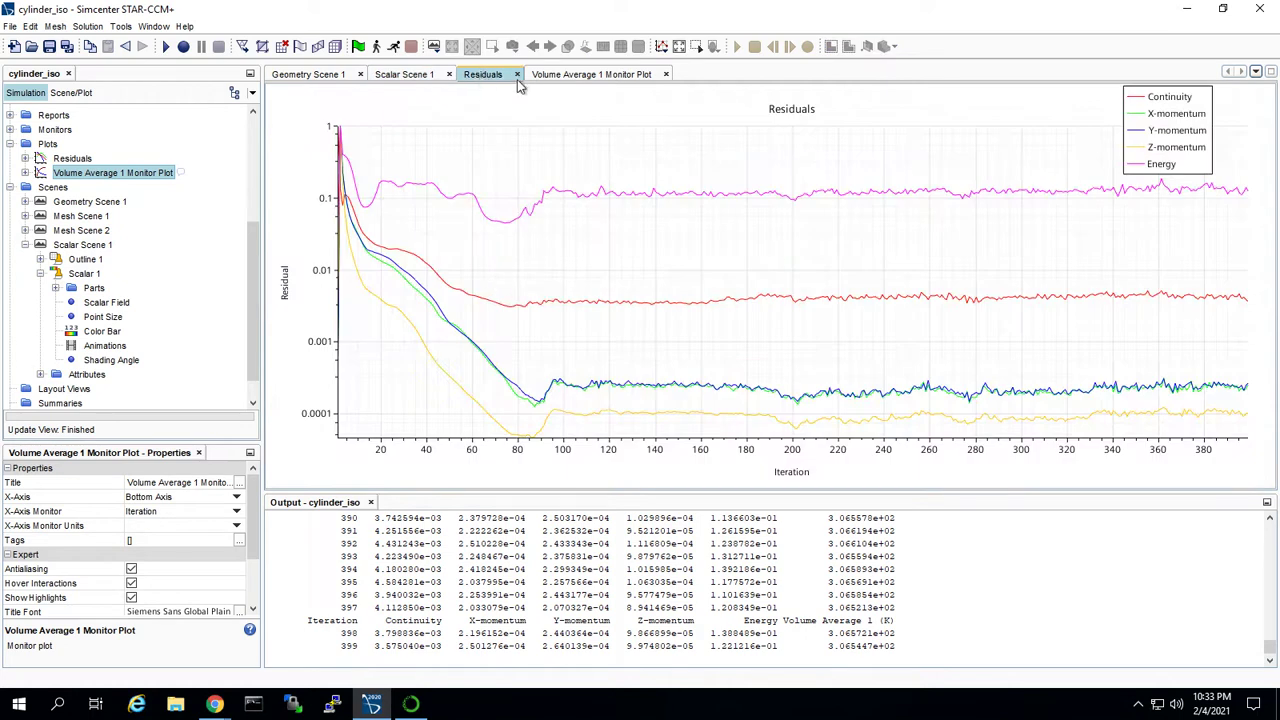
click(403, 75)
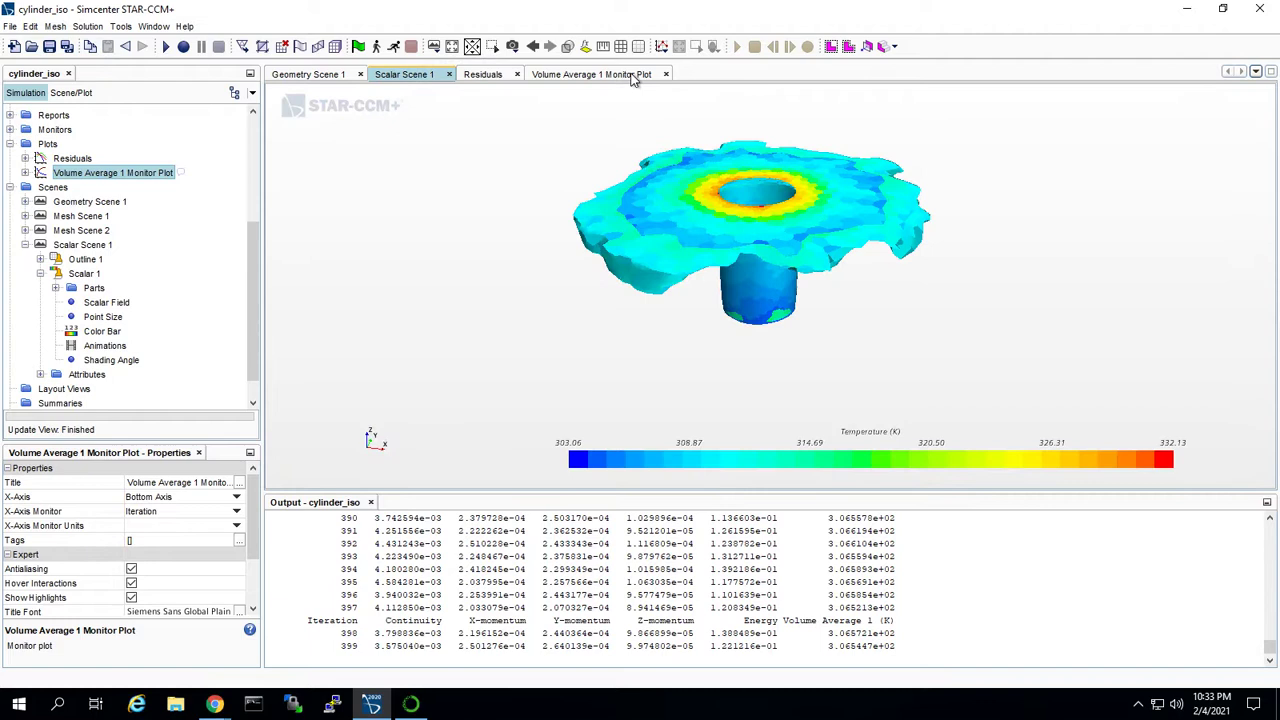
Run the solver so the 310 K isosurface updates as it iterates.
click(397, 47)
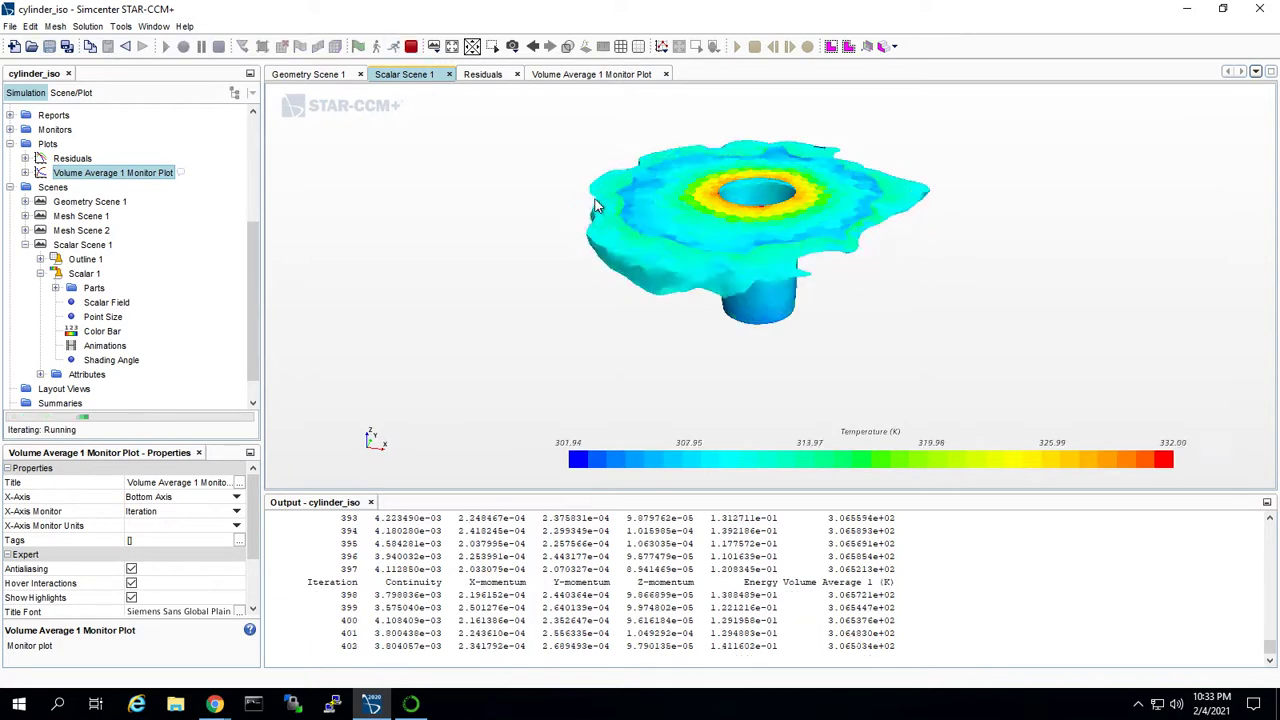